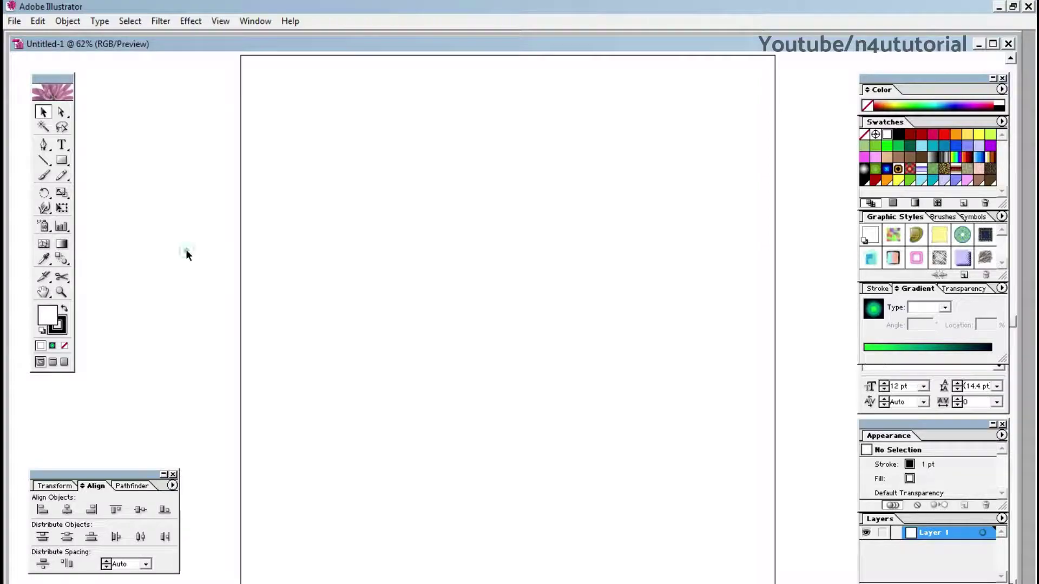
# Step: Draw a circle near the page centre with the Ellipse tool
pyautogui.click(62, 161)
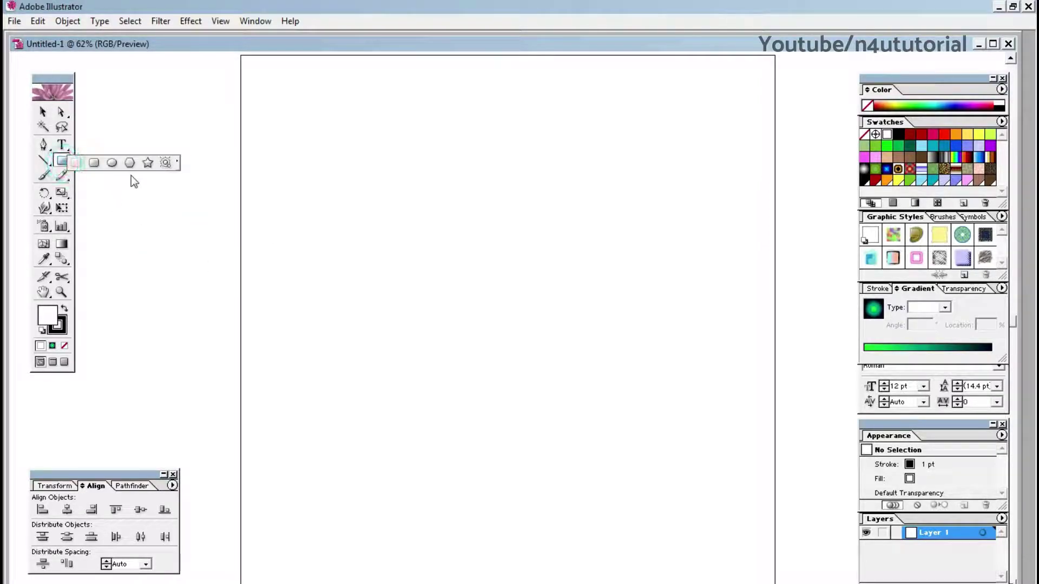
pyautogui.click(111, 162)
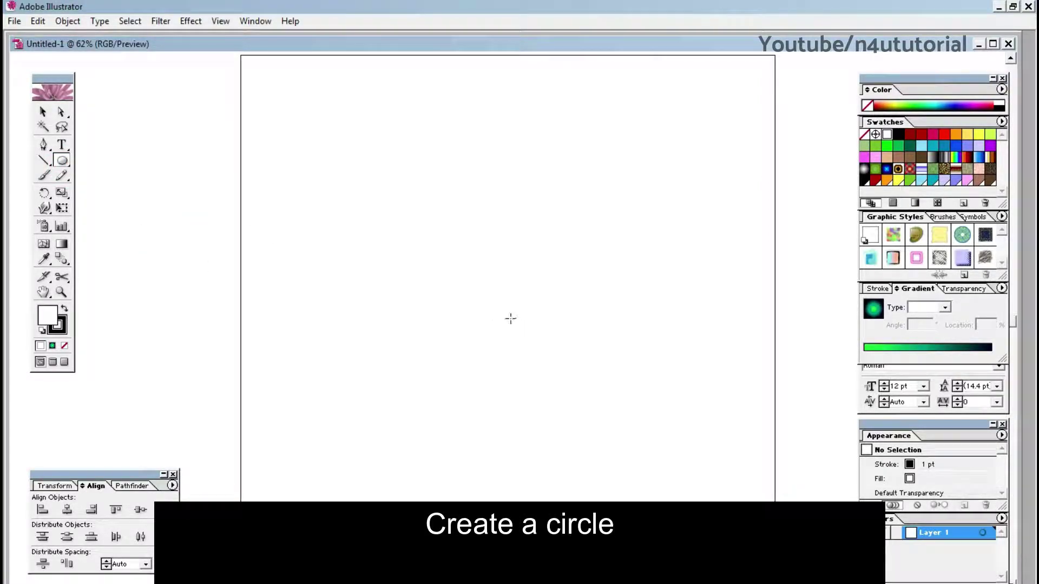
pyautogui.moveTo(495, 288)
pyautogui.mouseDown()
pyautogui.moveTo(654, 445)
pyautogui.moveTo(613, 382)
pyautogui.mouseUp()
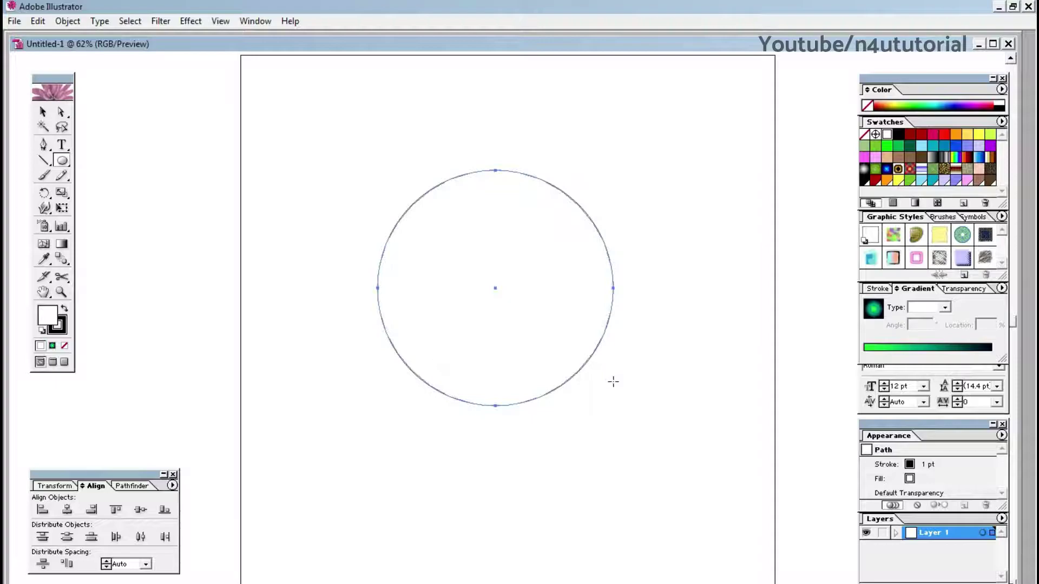
# Step: Give the circle no stroke and a dark green fill, then select it
pyautogui.click(62, 333)
pyautogui.click(45, 316)
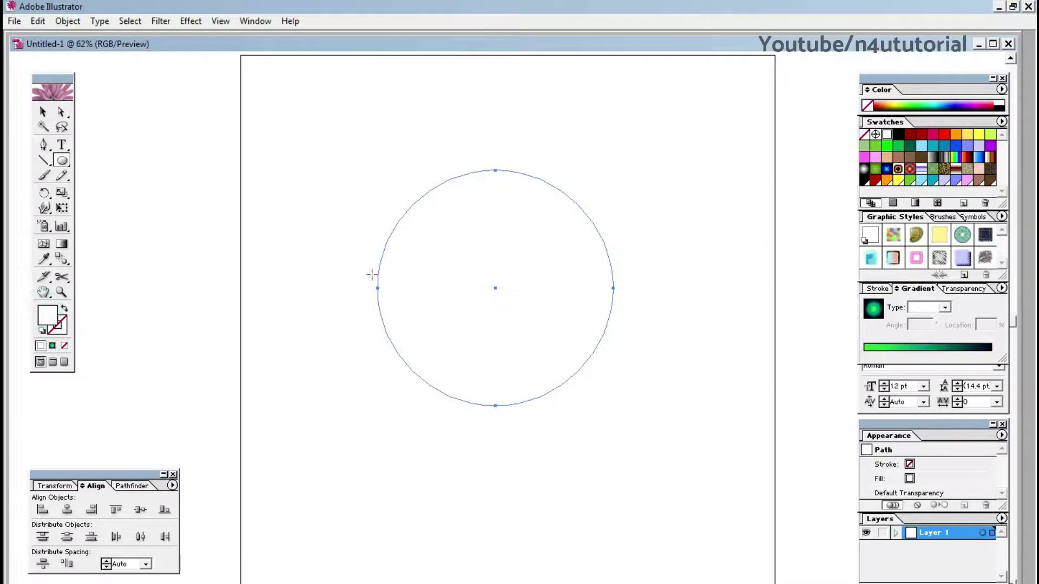
pyautogui.click(910, 148)
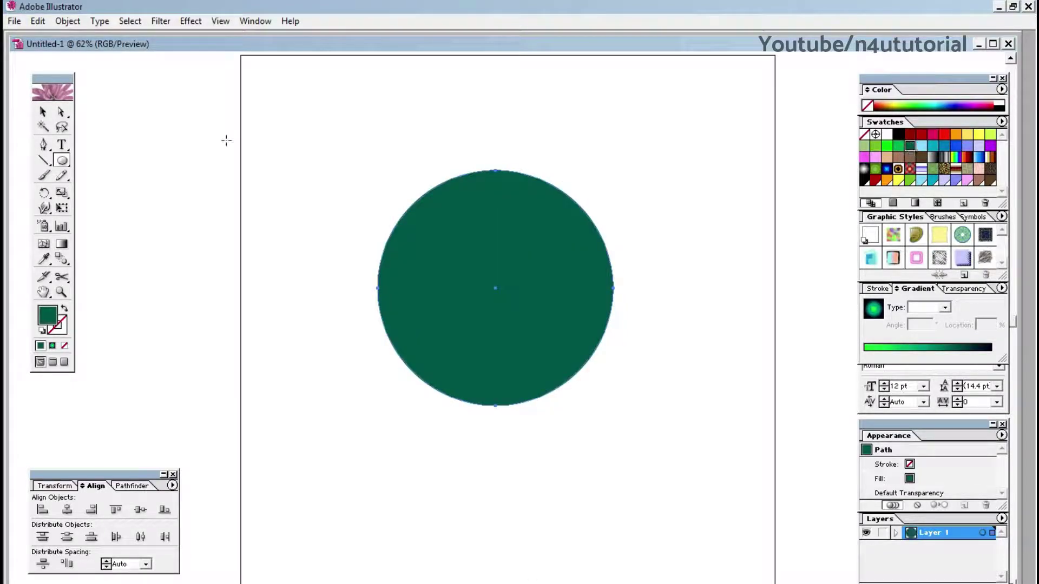
pyautogui.click(43, 112)
pyautogui.click(165, 142)
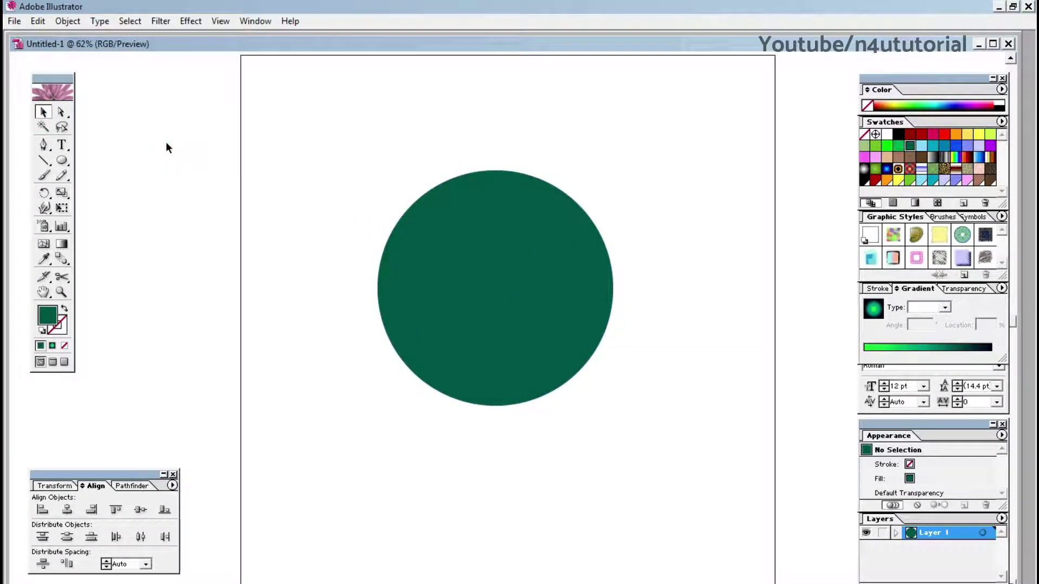
# Step: Move the green circle and make a red copy beside it
pyautogui.click(576, 301)
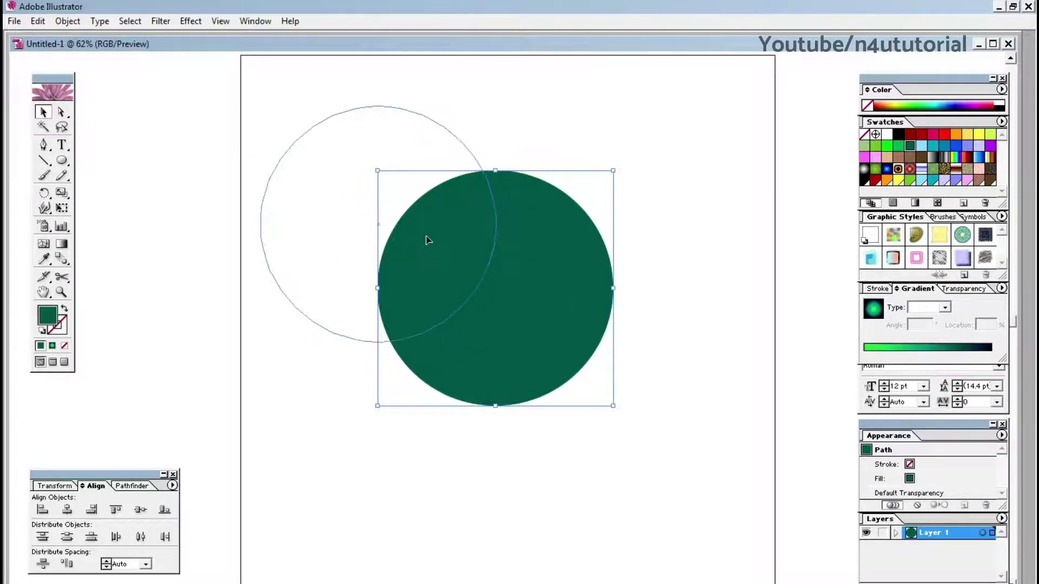
pyautogui.moveTo(546, 304)
pyautogui.mouseDown()
pyautogui.moveTo(426, 236)
pyautogui.moveTo(473, 290)
pyautogui.moveTo(676, 293)
pyautogui.mouseUp()
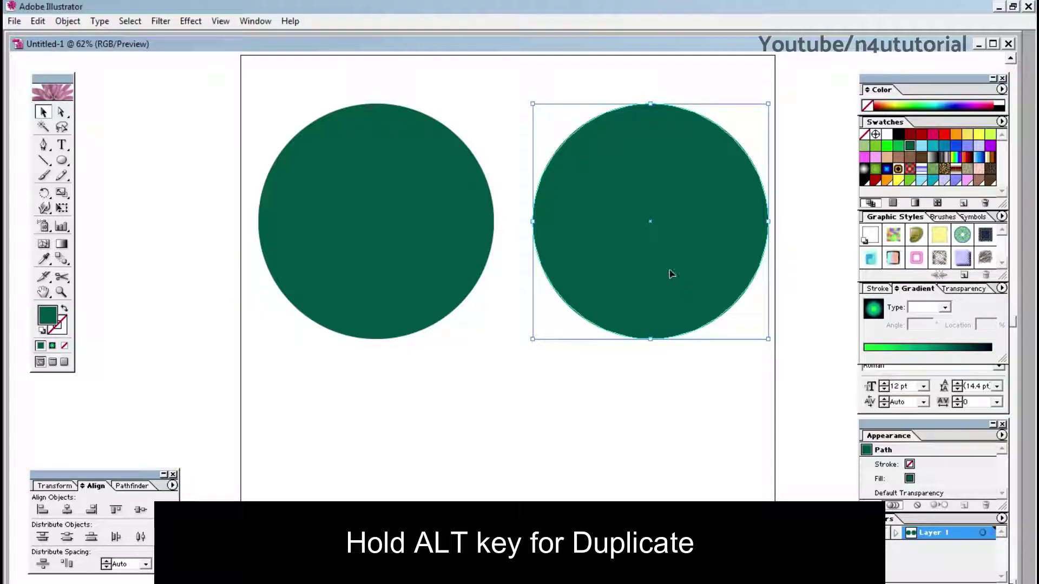
pyautogui.click(944, 134)
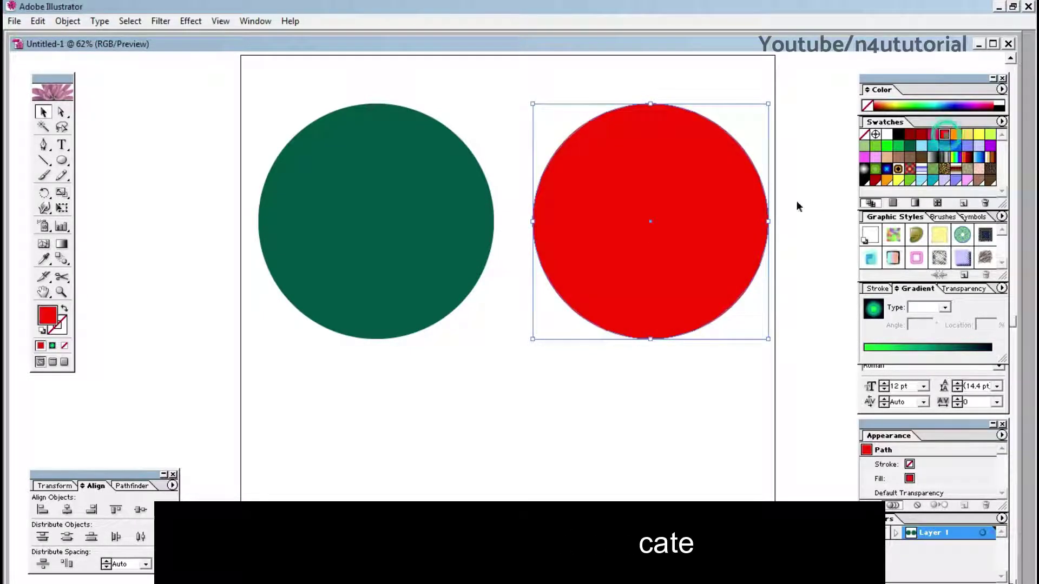
# Step: Add a slightly raised light blue copy over the red circle and select both
pyautogui.moveTo(674, 261); pyautogui.dragTo(670, 246)
pyautogui.click(921, 146)
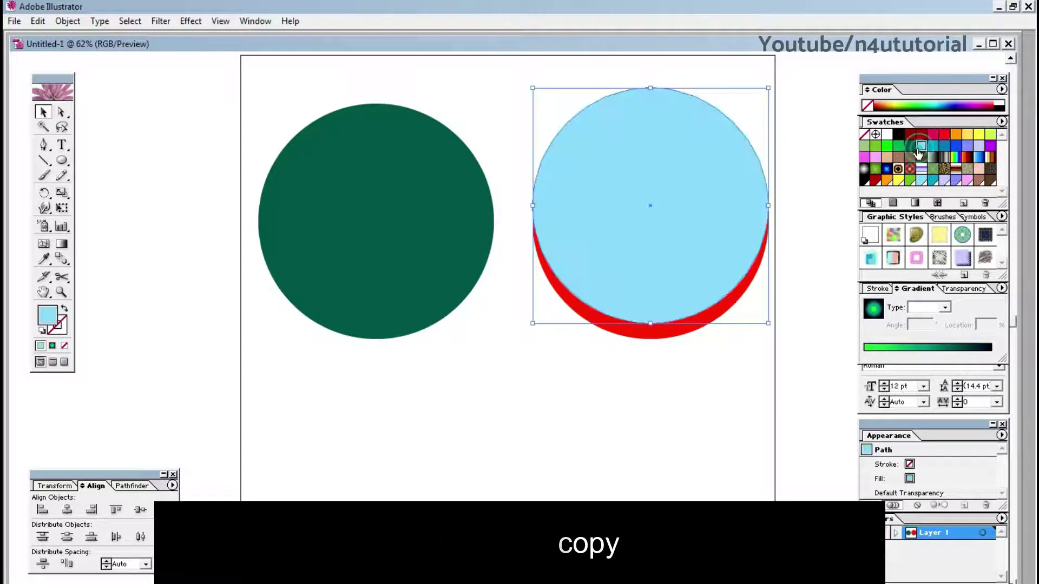
pyautogui.click(761, 338)
pyautogui.moveTo(705, 434); pyautogui.dragTo(598, 183)
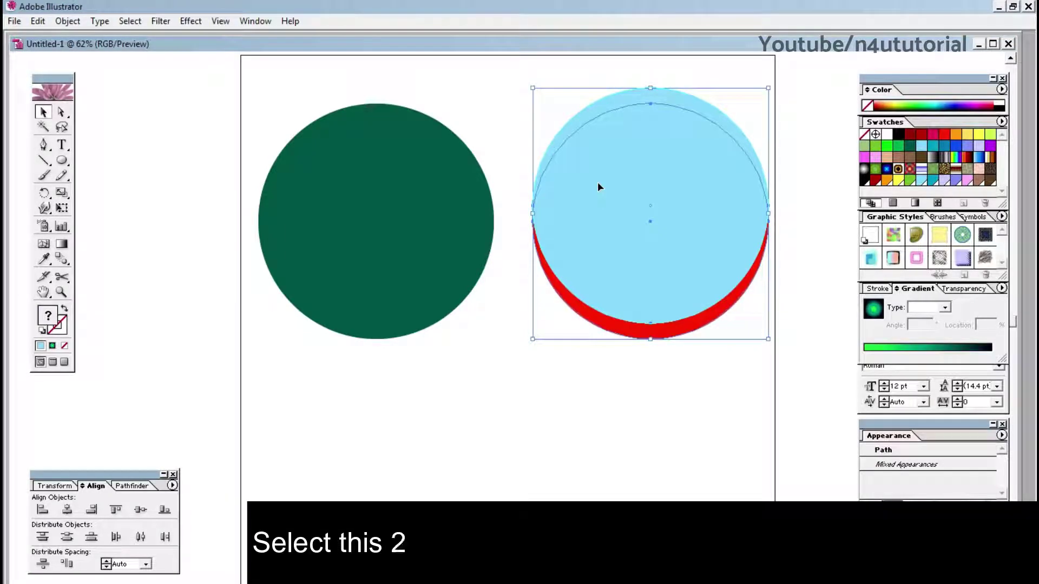
# Step: Subtract the blue circle from the red one with Pathfinder
pyautogui.click(552, 487)
pyautogui.moveTo(514, 98); pyautogui.dragTo(683, 379)
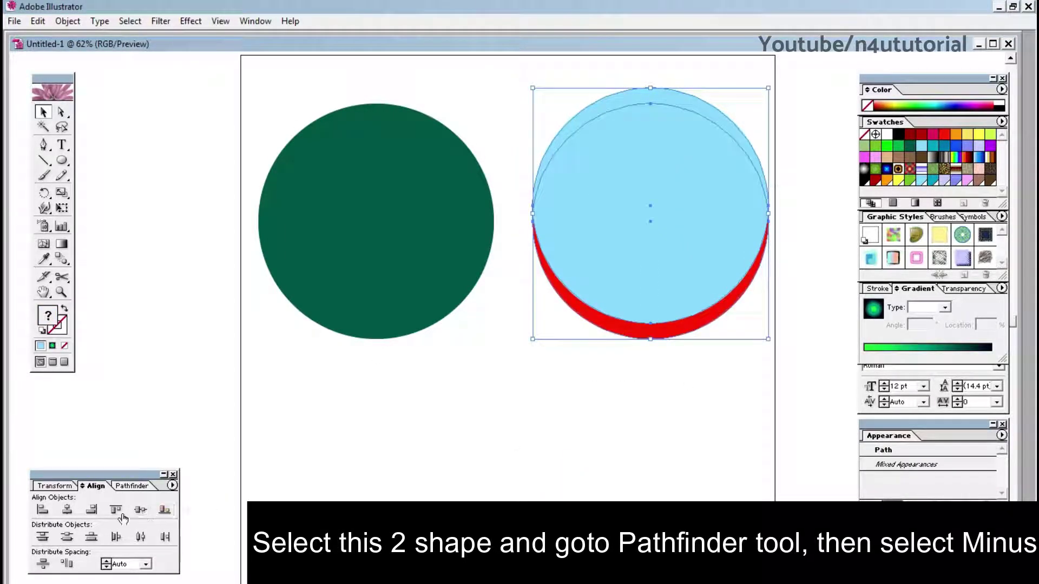
pyautogui.click(130, 486)
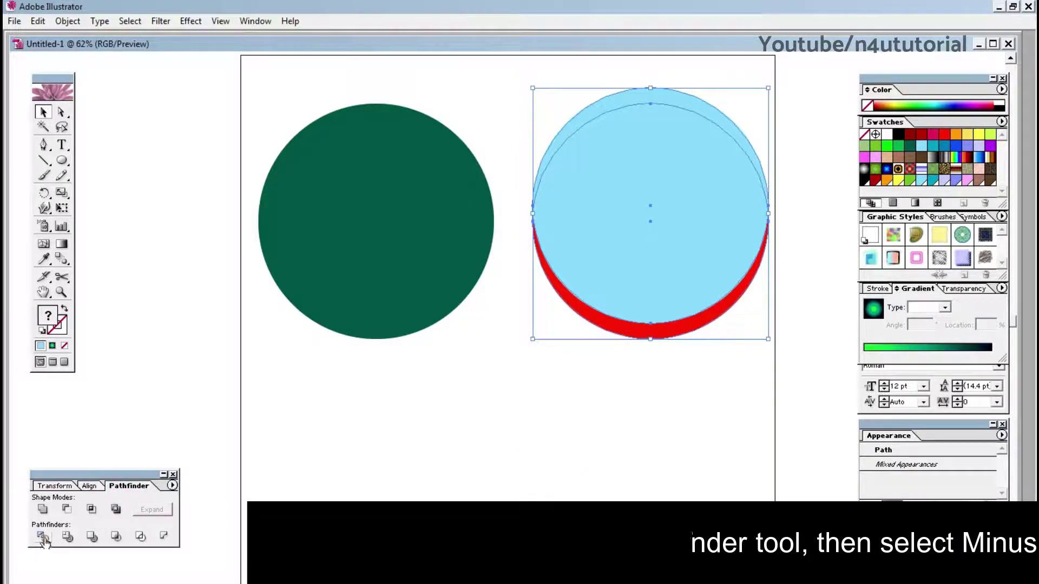
pyautogui.click(66, 510)
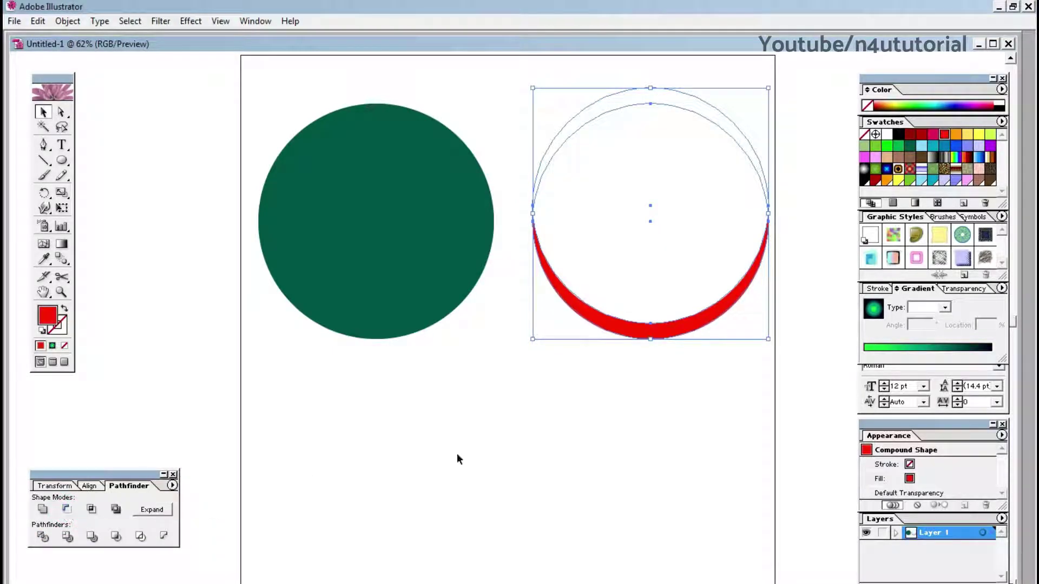
# Step: Expand the red crescent into plain paths and select it with the green circle
pyautogui.click(514, 444)
pyautogui.click(571, 308)
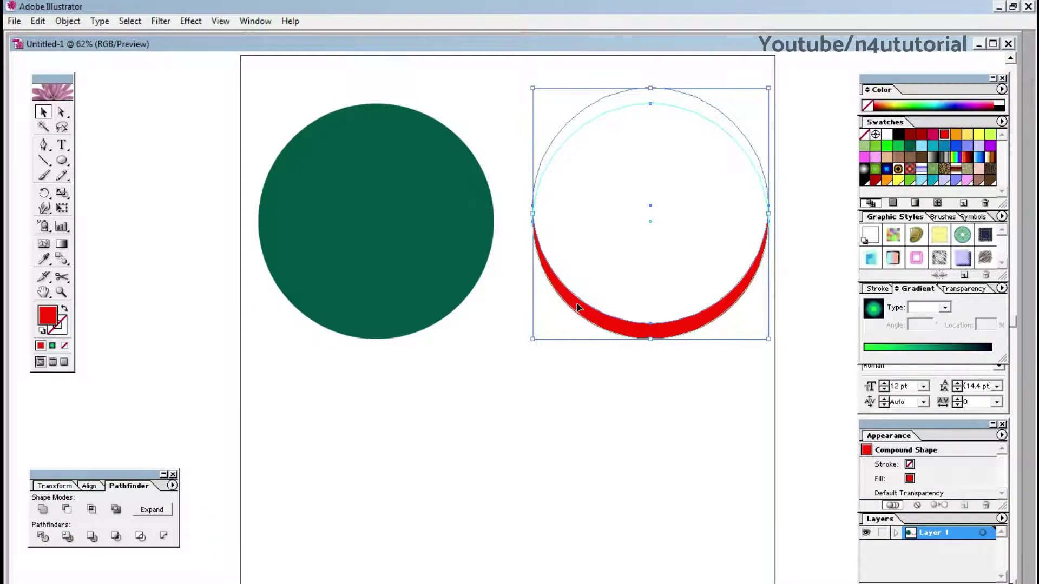
pyautogui.click(66, 21)
pyautogui.click(112, 165)
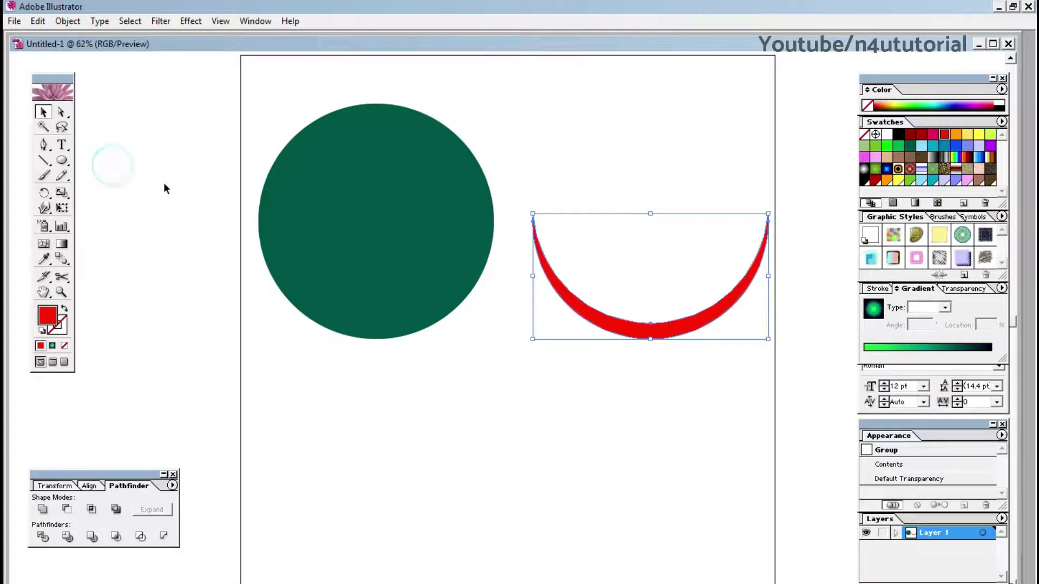
pyautogui.click(617, 401)
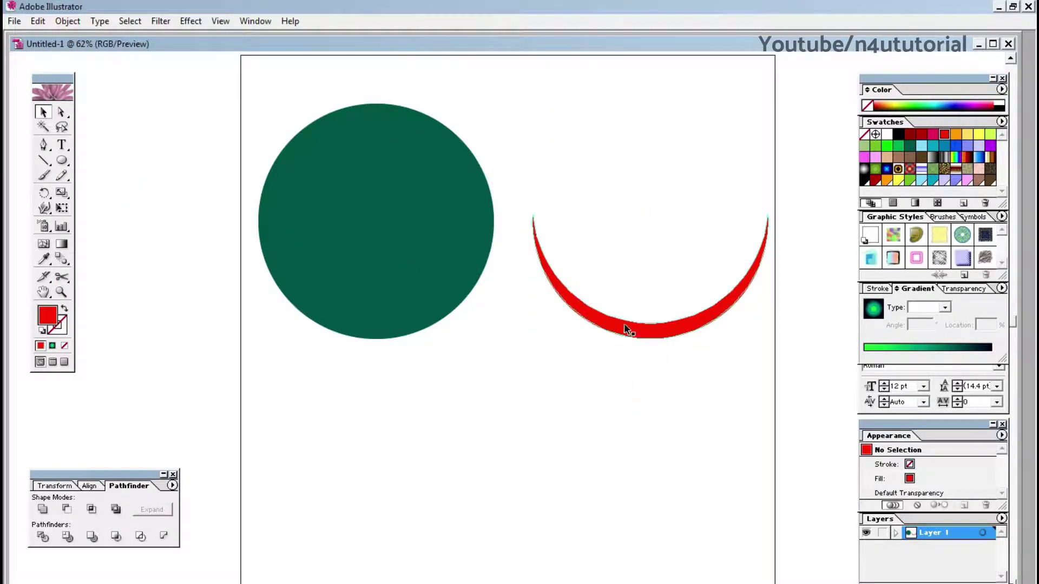
pyautogui.moveTo(271, 107); pyautogui.dragTo(680, 319)
# Step: Bottom-align the crescent and the green circle
pyautogui.click(92, 487)
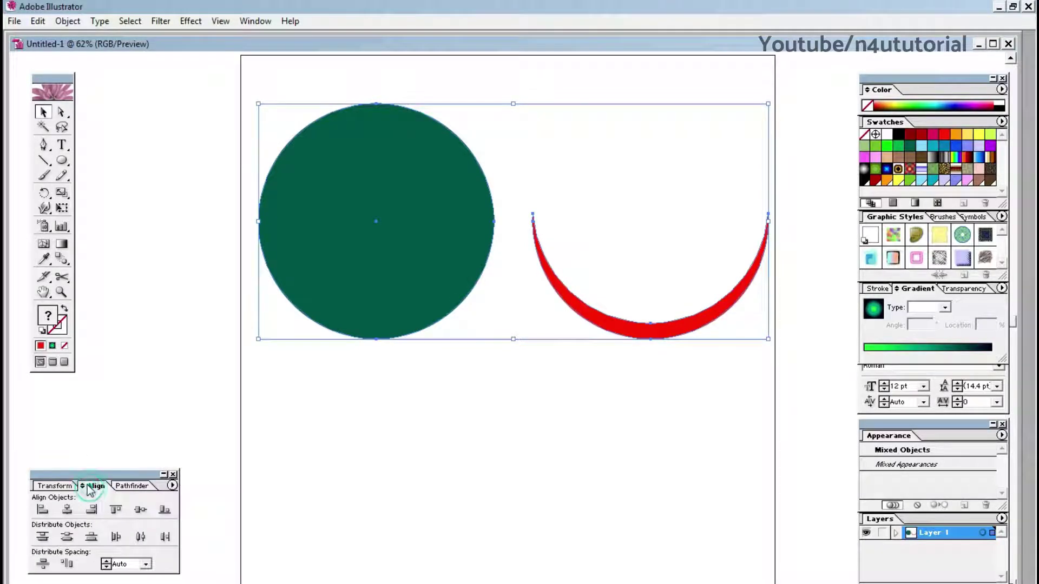
pyautogui.click(172, 485)
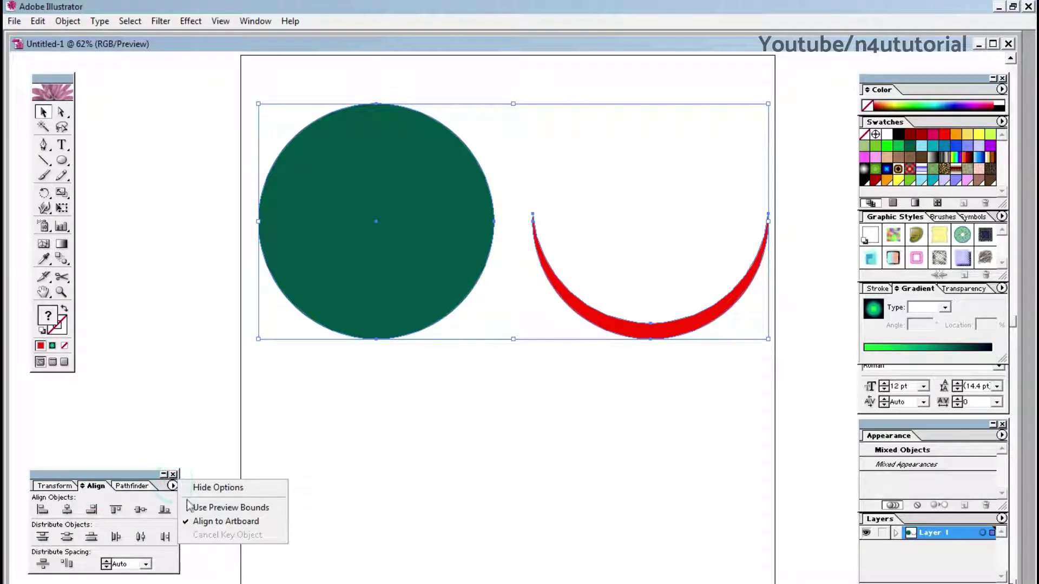
pyautogui.click(201, 522)
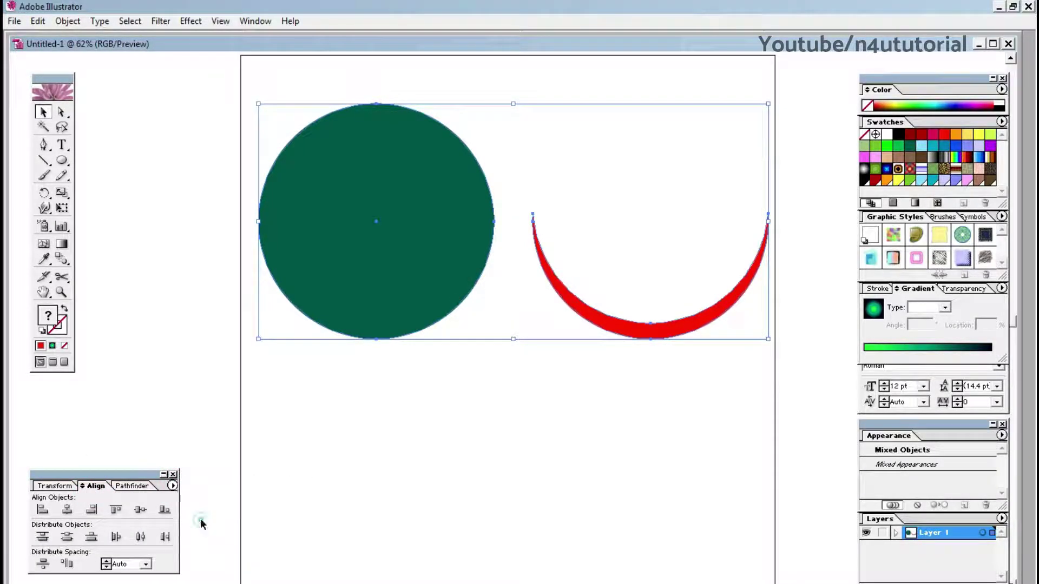
pyautogui.click(164, 510)
# Step: Move the crescent onto the green circle and make it white
pyautogui.click(492, 440)
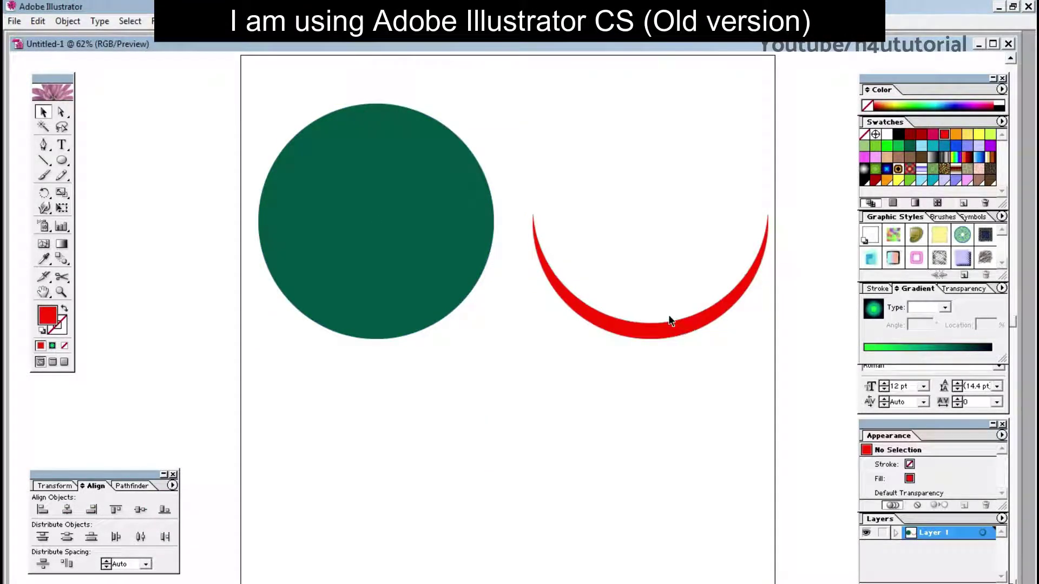
pyautogui.moveTo(669, 333)
pyautogui.mouseDown()
pyautogui.moveTo(391, 299)
pyautogui.moveTo(393, 274)
pyautogui.moveTo(394, 285)
pyautogui.mouseUp()
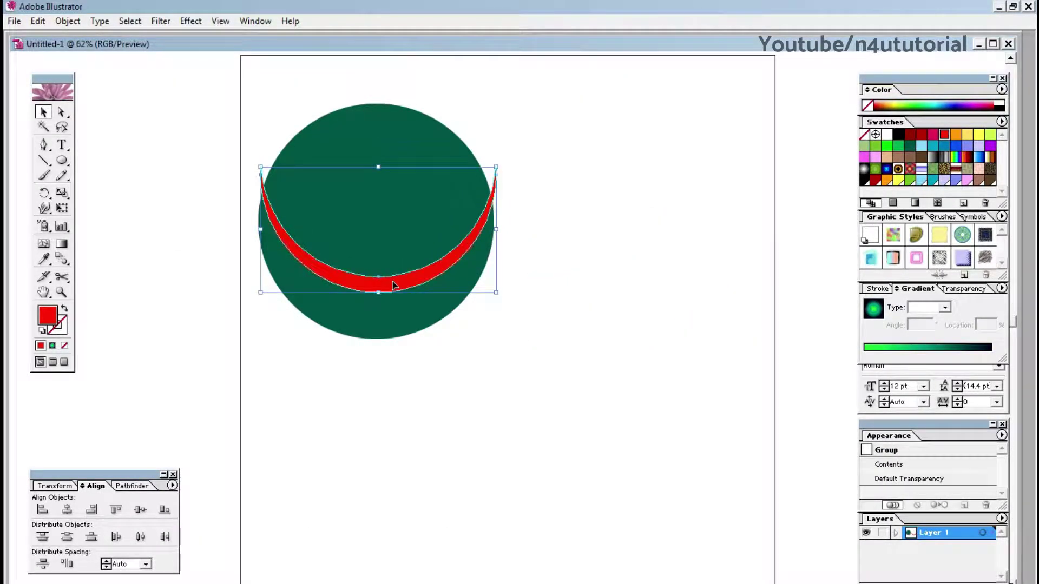
pyautogui.click(886, 135)
pyautogui.click(599, 195)
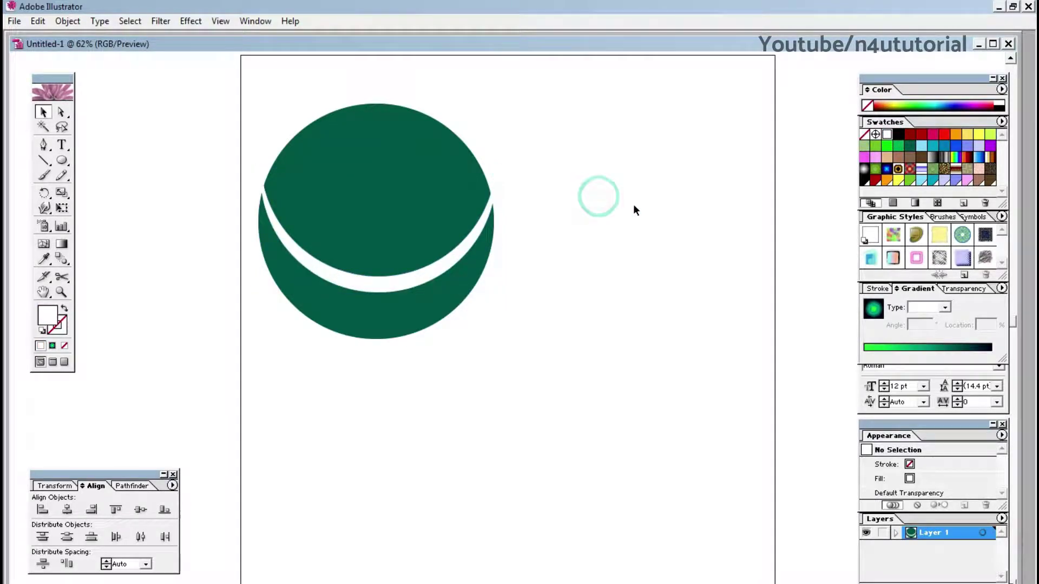
# Step: Move the circle and crescent together to the page centre
pyautogui.moveTo(264, 99); pyautogui.dragTo(441, 366)
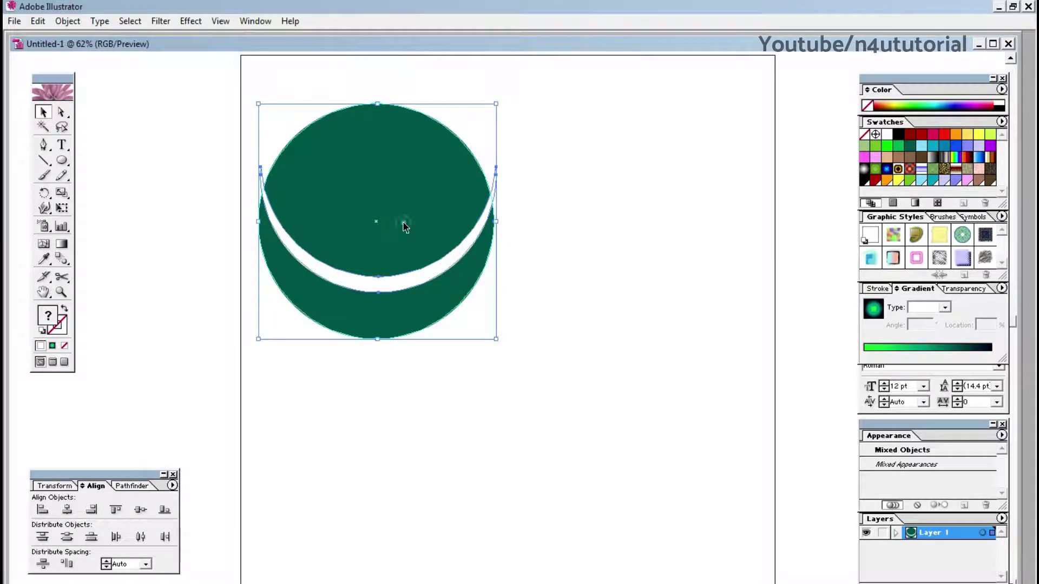
pyautogui.moveTo(403, 225)
pyautogui.mouseDown()
pyautogui.moveTo(538, 308)
pyautogui.moveTo(525, 292)
pyautogui.mouseUp()
pyautogui.click(774, 343)
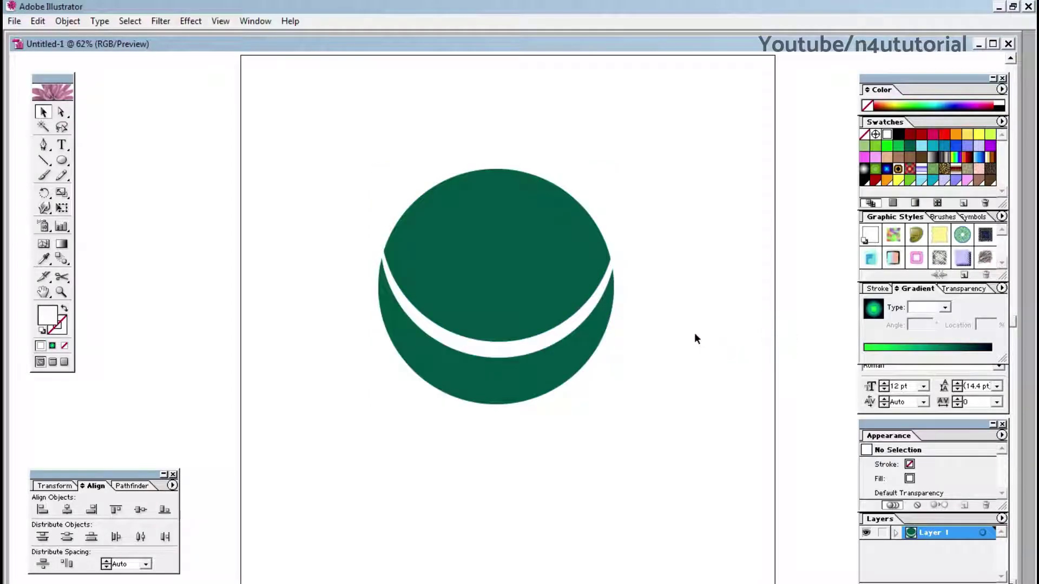
pyautogui.click(569, 335)
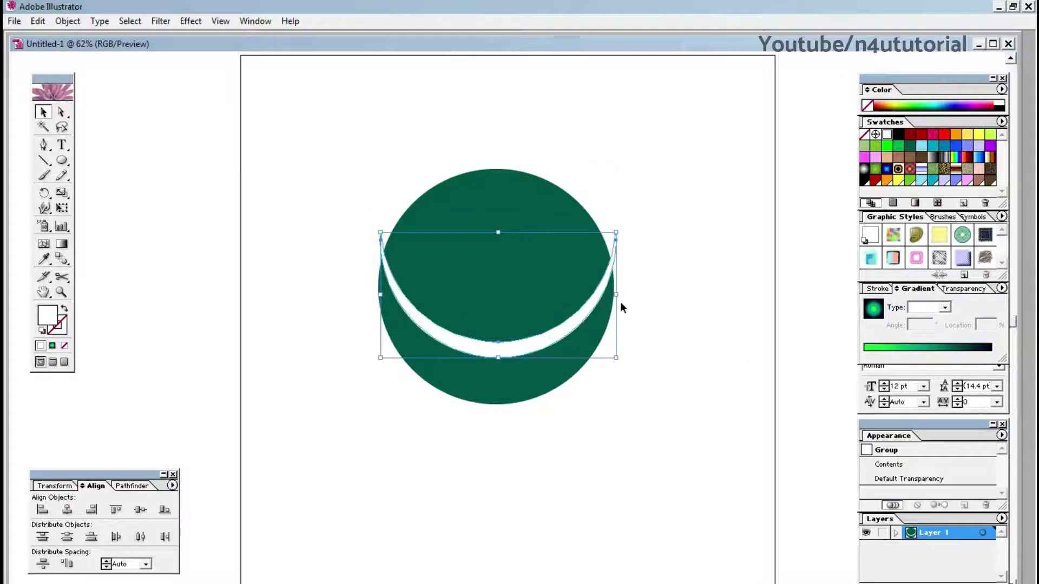
# Step: Make a horizontally reflected copy of the white crescent
pyautogui.rightClick(546, 340)
pyautogui.moveTo(581, 401)
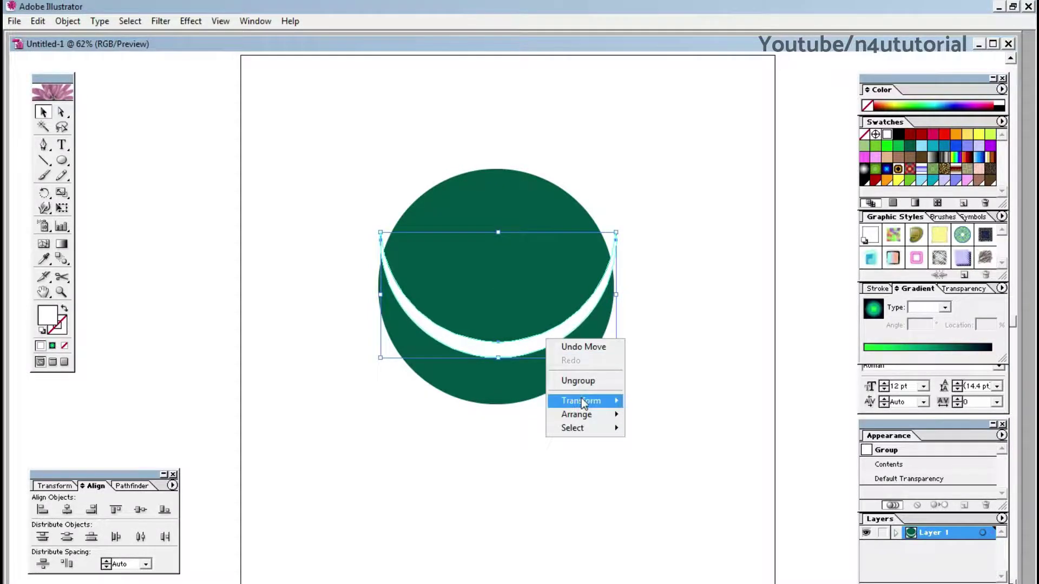
pyautogui.click(651, 450)
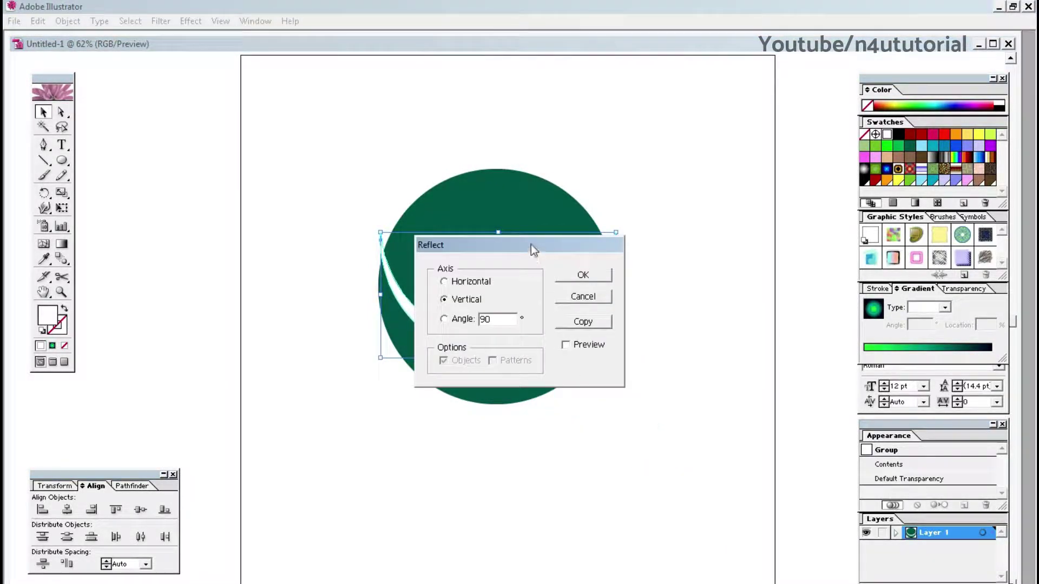
pyautogui.moveTo(530, 245); pyautogui.dragTo(742, 232)
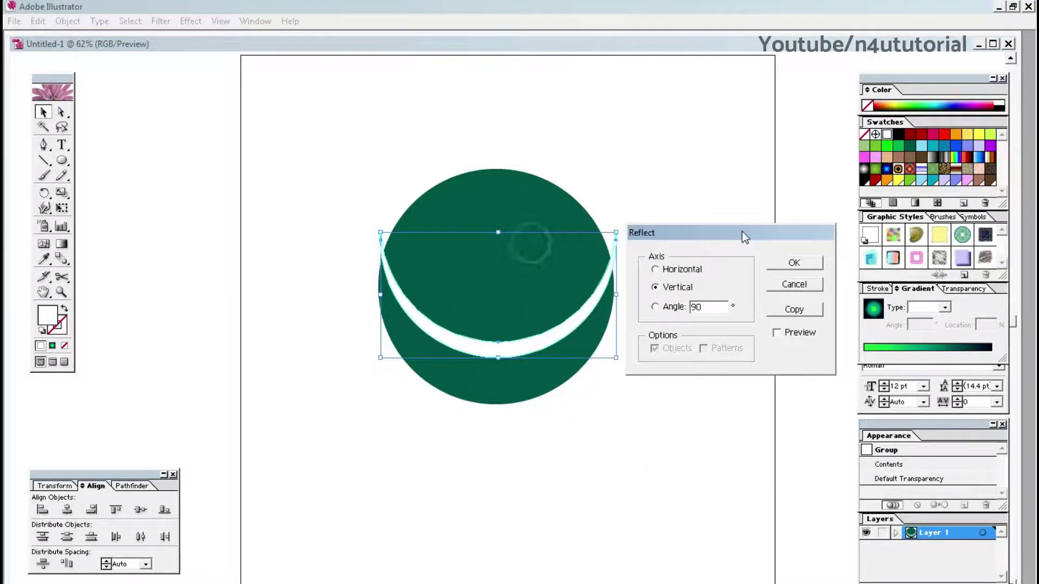
pyautogui.click(677, 271)
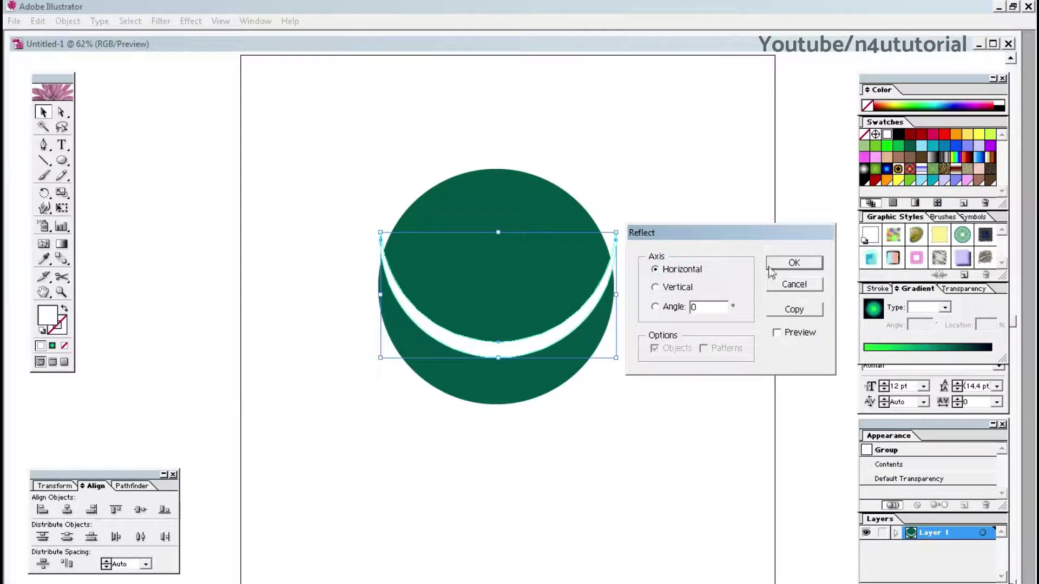
pyautogui.click(794, 310)
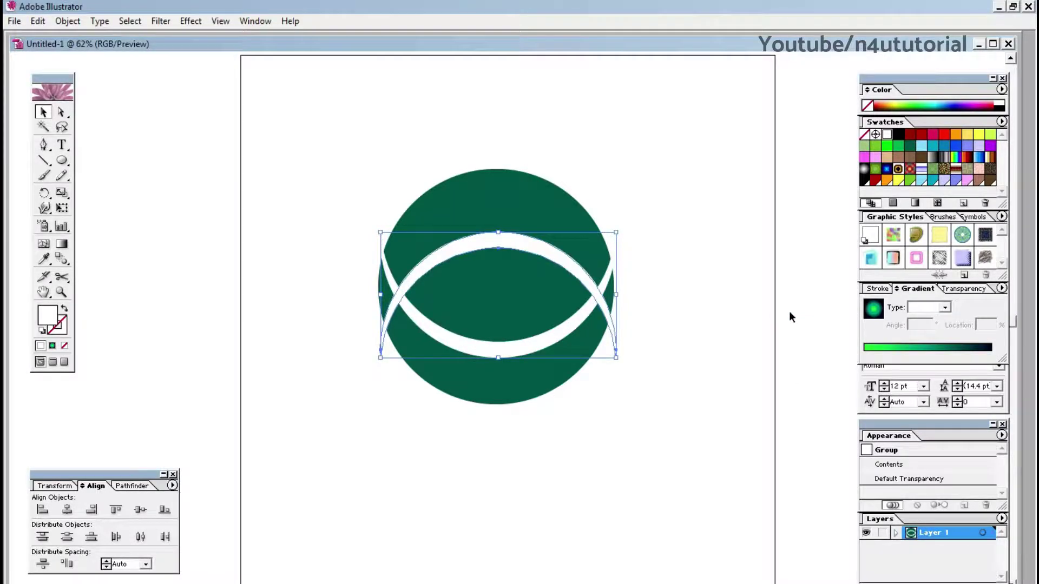
# Step: Rotate the crescent pair counter-clockwise across the green circle
pyautogui.moveTo(617, 360)
pyautogui.mouseDown()
pyautogui.moveTo(488, 339)
pyautogui.moveTo(519, 309)
pyautogui.moveTo(552, 347)
pyautogui.mouseUp()
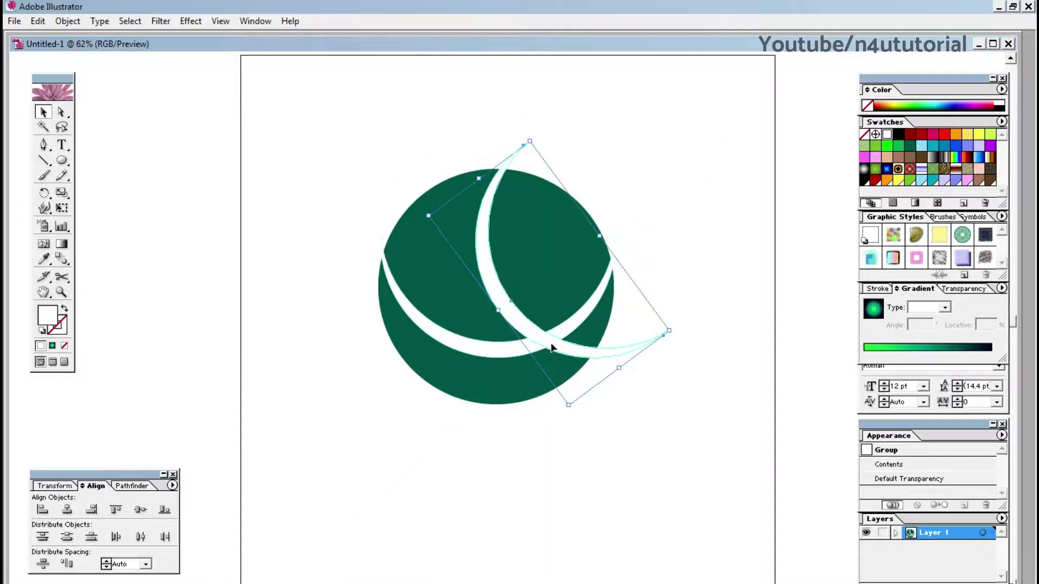
pyautogui.click(685, 257)
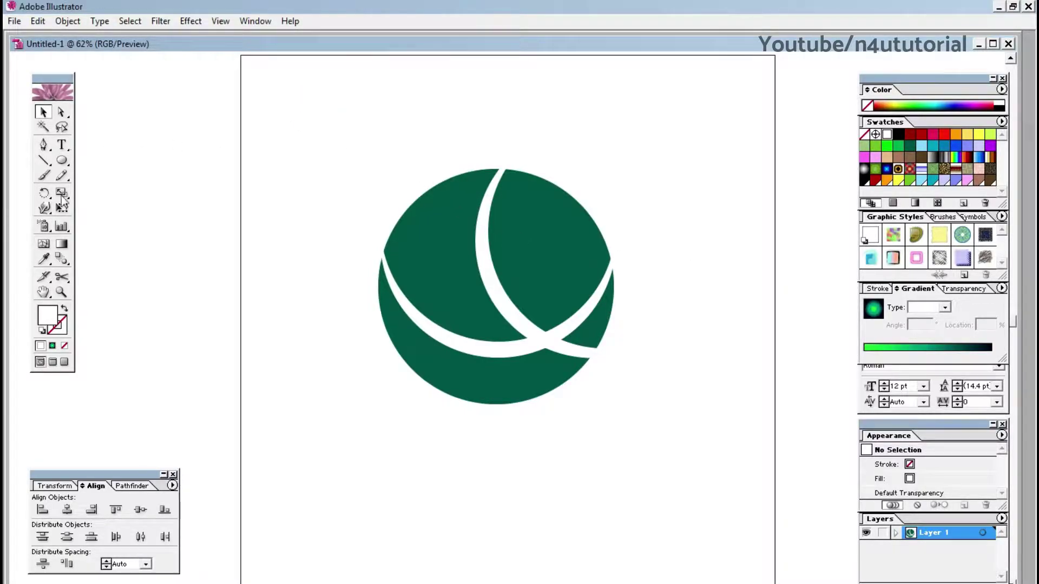
pyautogui.moveTo(68, 165); pyautogui.dragTo(63, 161)
# Step: Create a 1200 × 1200 rectangle filled with black
pyautogui.click(277, 103)
pyautogui.write('1200')
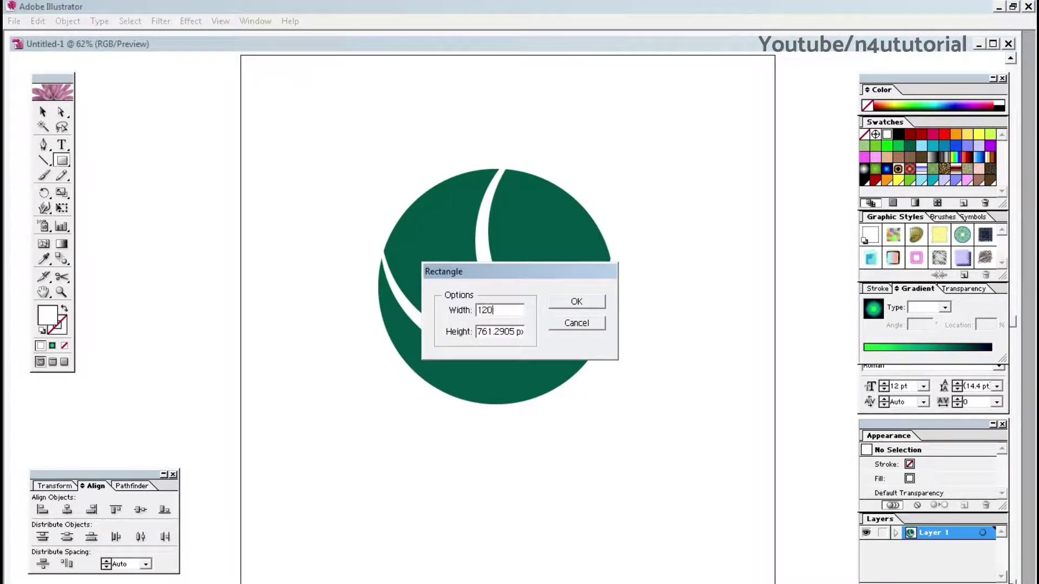
pyautogui.press('Tab')
pyautogui.write('0')
pyautogui.press('Return')
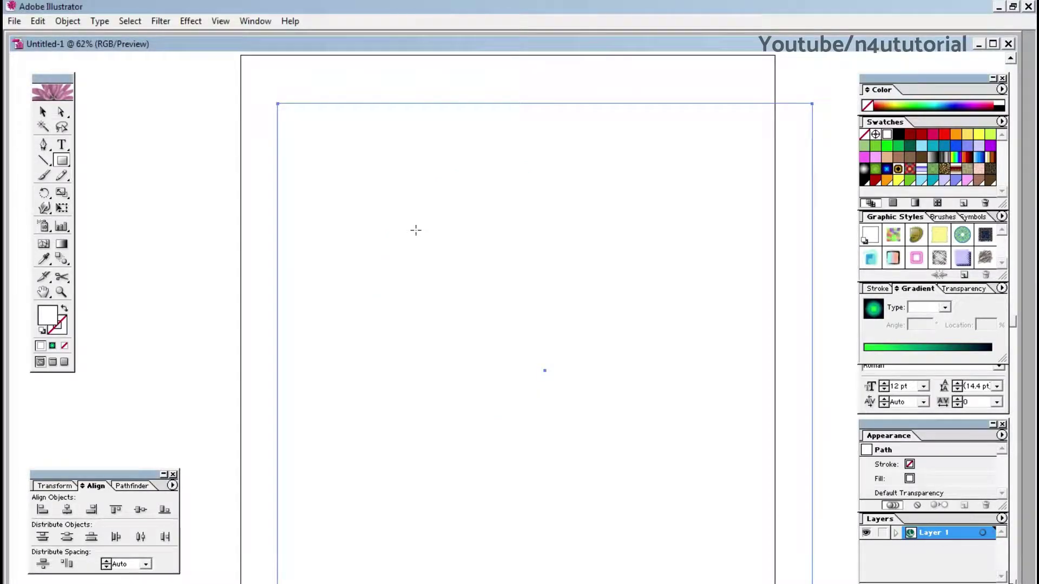
pyautogui.click(897, 135)
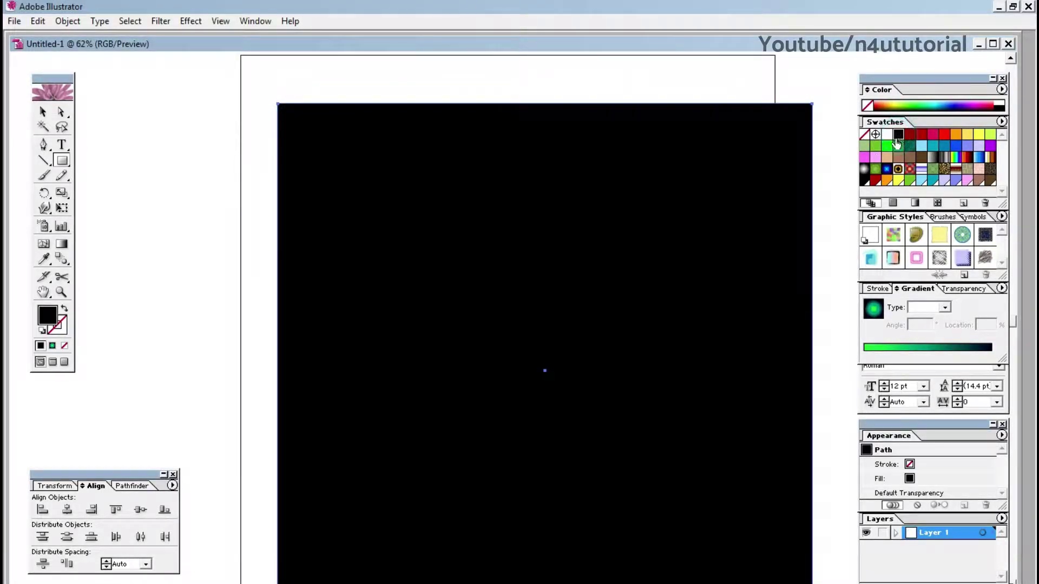
# Step: Send the black square to the back and centre it on the artboard
pyautogui.rightClick(603, 339)
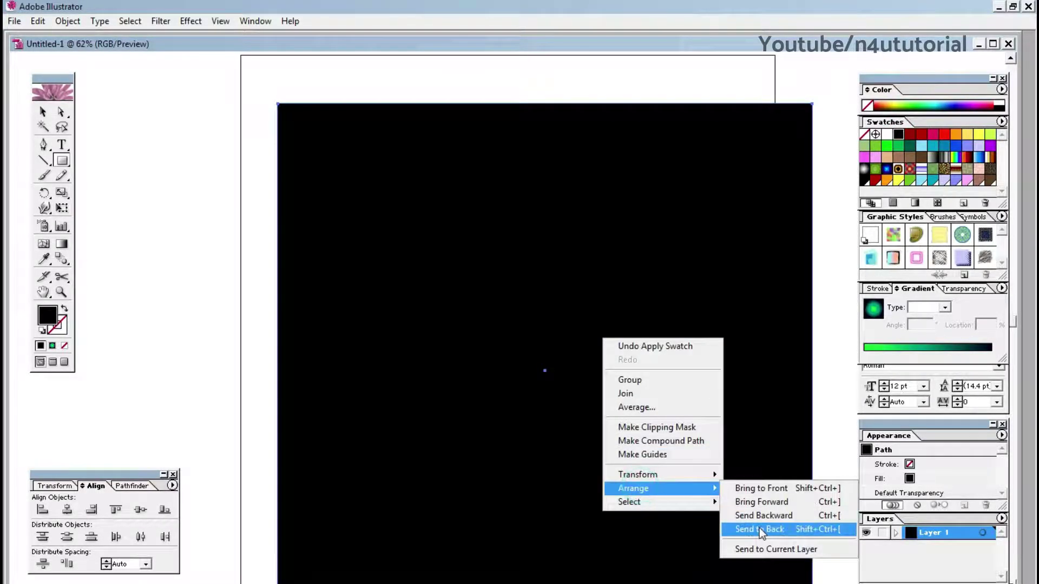
pyautogui.click(758, 528)
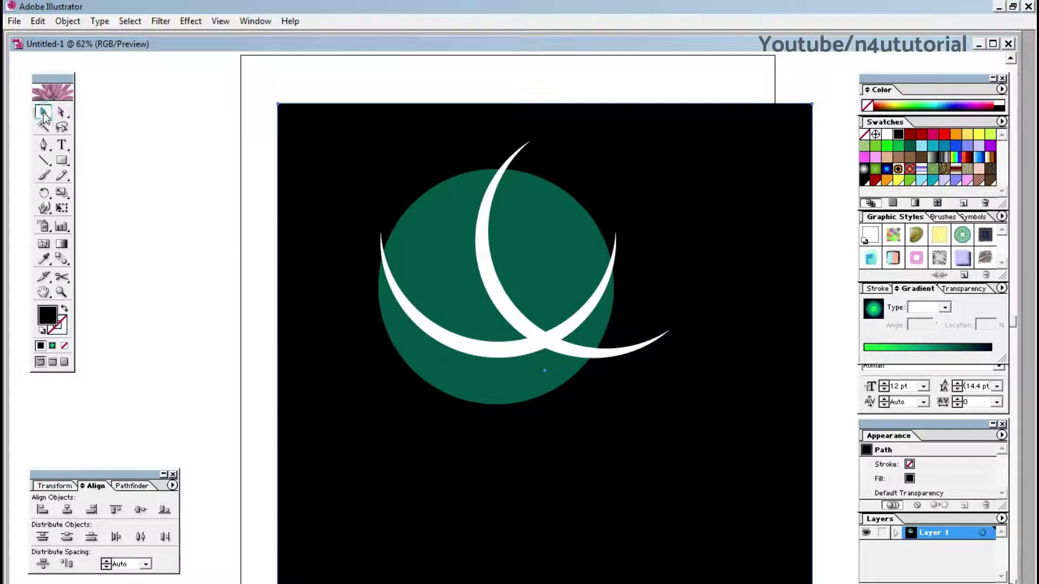
pyautogui.click(43, 112)
pyautogui.click(172, 486)
pyautogui.click(232, 521)
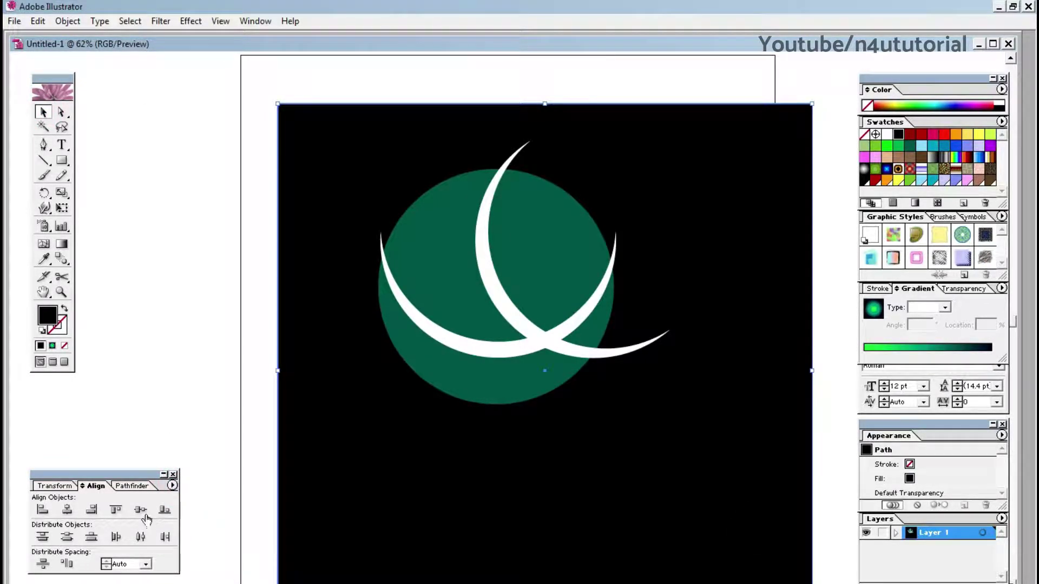
pyautogui.click(141, 510)
pyautogui.click(67, 511)
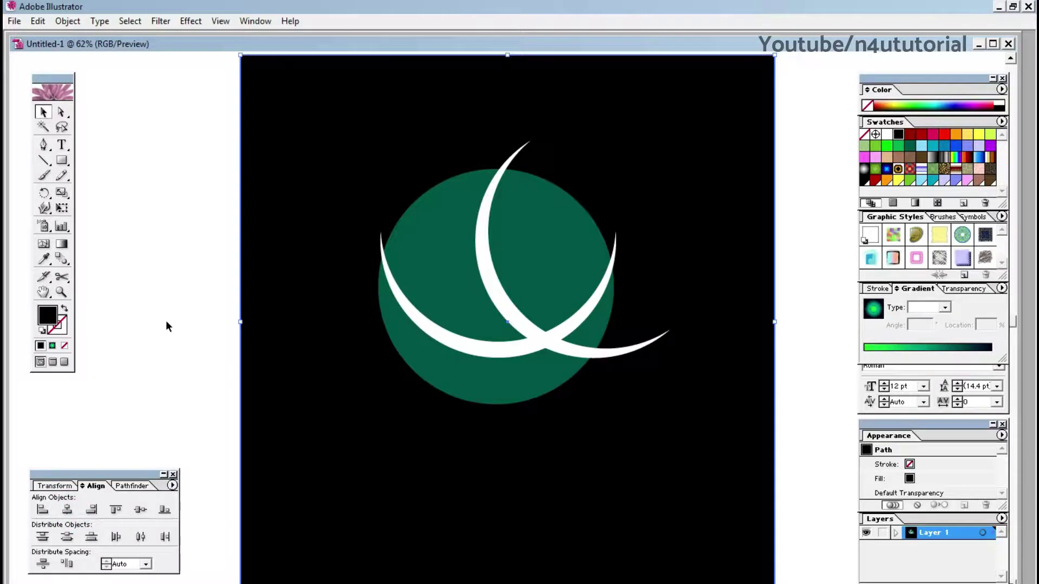
# Step: Select the green circle and both white crescents together
pyautogui.click(166, 321)
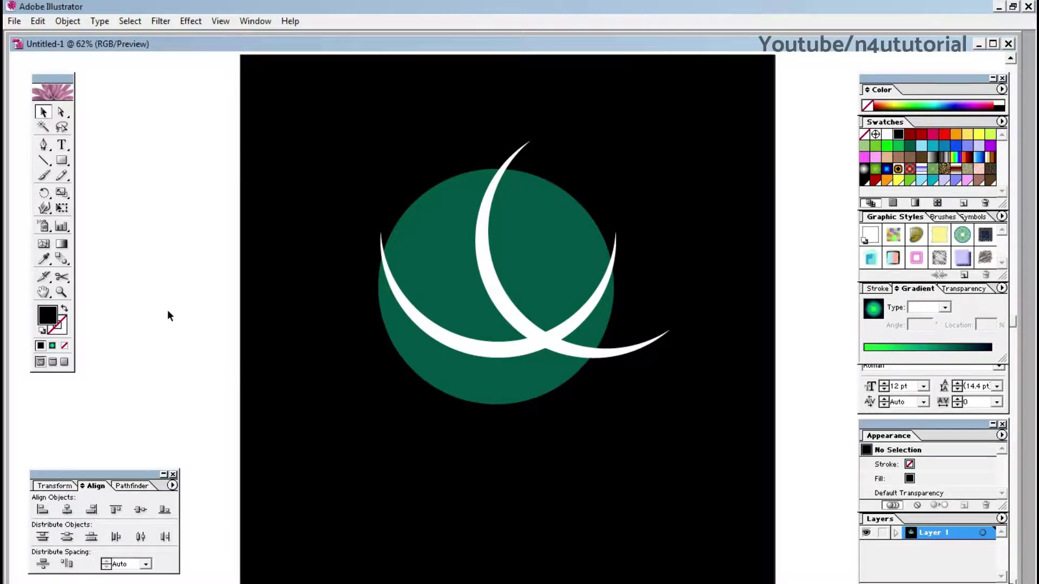
pyautogui.click(514, 156)
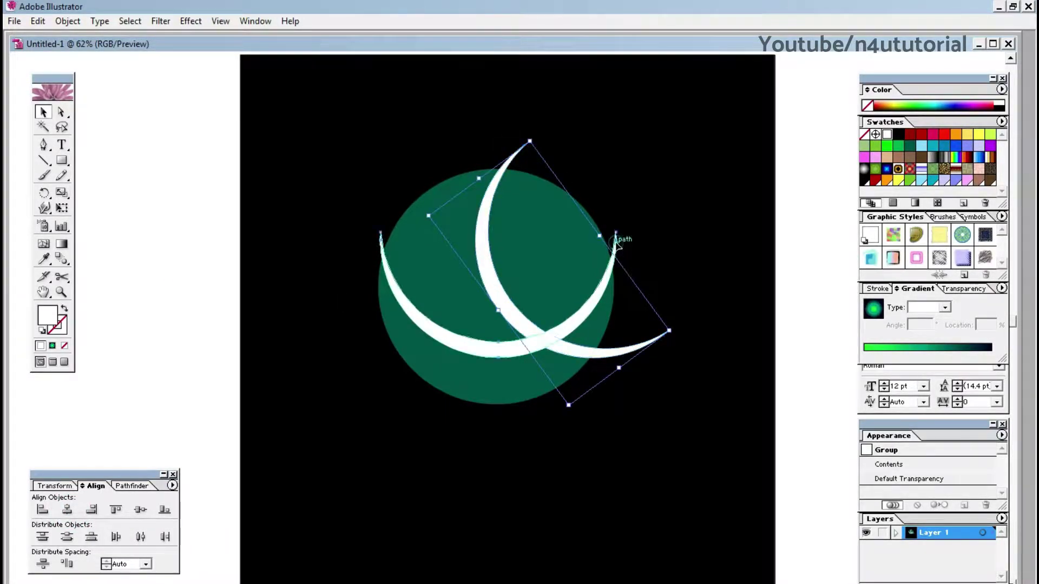
pyautogui.click(660, 239)
pyautogui.moveTo(326, 132); pyautogui.dragTo(700, 464)
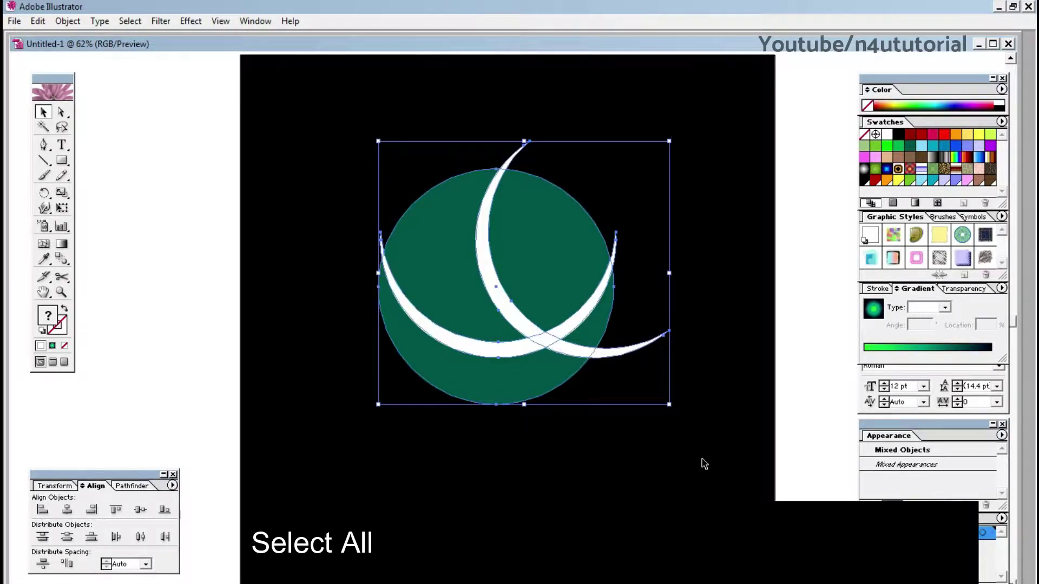
# Step: Divide the circle and crescents with Pathfinder and ungroup the pieces
pyautogui.click(128, 485)
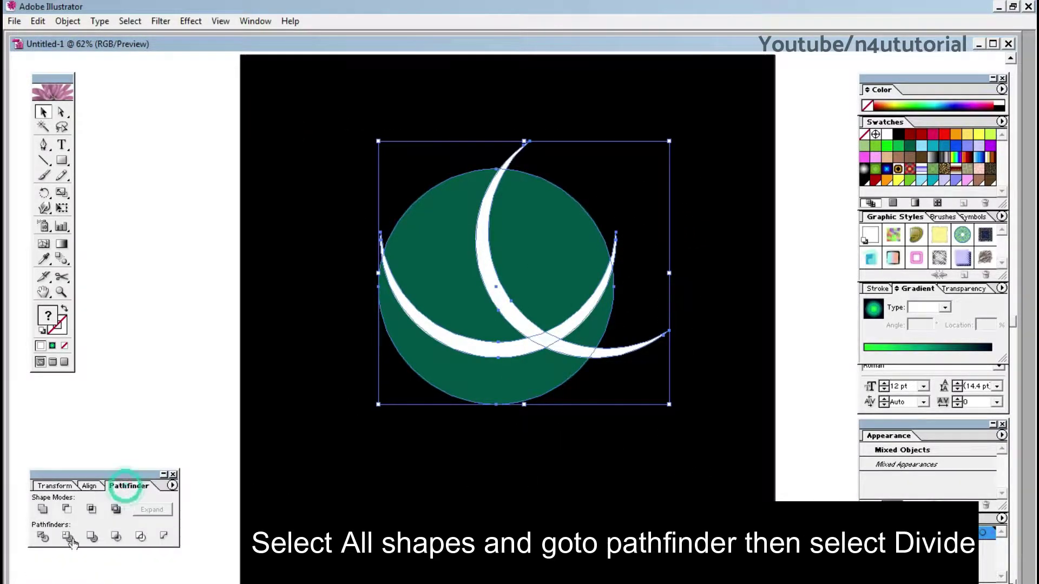
pyautogui.click(42, 537)
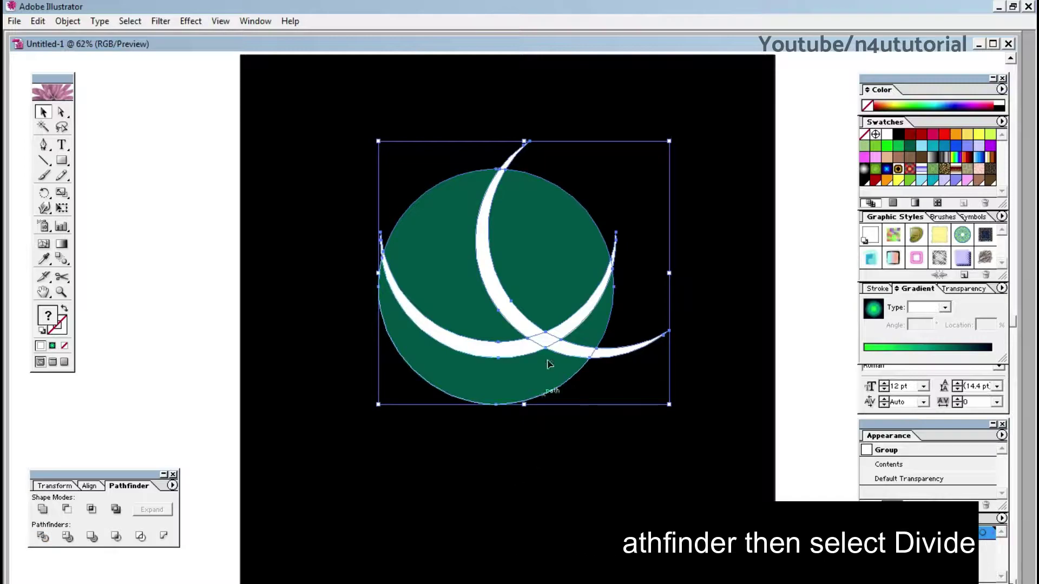
pyautogui.rightClick(545, 339)
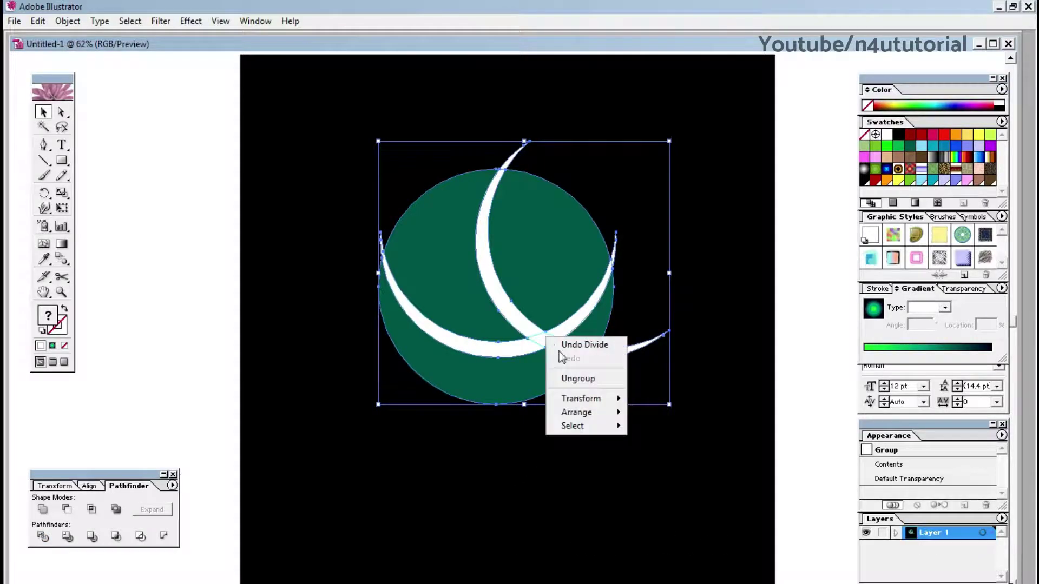
pyautogui.click(577, 382)
pyautogui.click(591, 449)
# Step: Test-move the divided lens and tail pieces, then undo the moves
pyautogui.rightClick(506, 277)
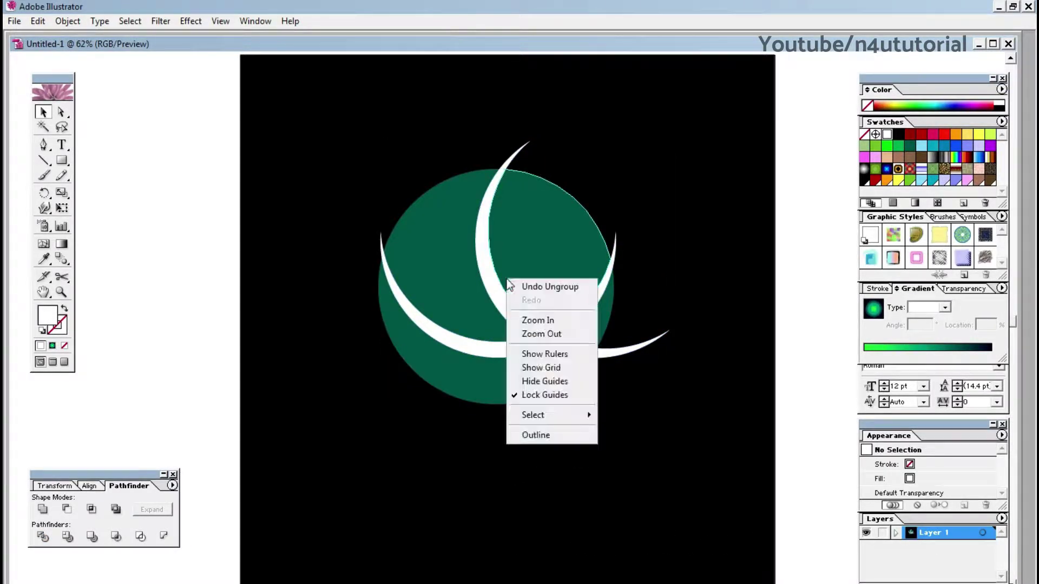
pyautogui.click(605, 518)
pyautogui.moveTo(549, 237); pyautogui.dragTo(620, 162)
pyautogui.moveTo(448, 310); pyautogui.dragTo(424, 264)
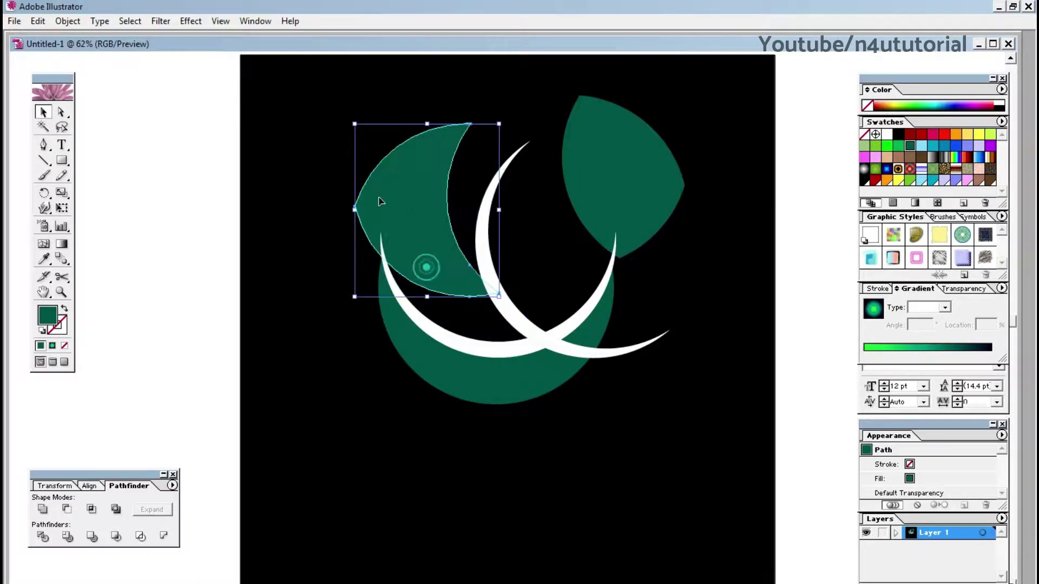
pyautogui.moveTo(644, 347); pyautogui.dragTo(668, 378)
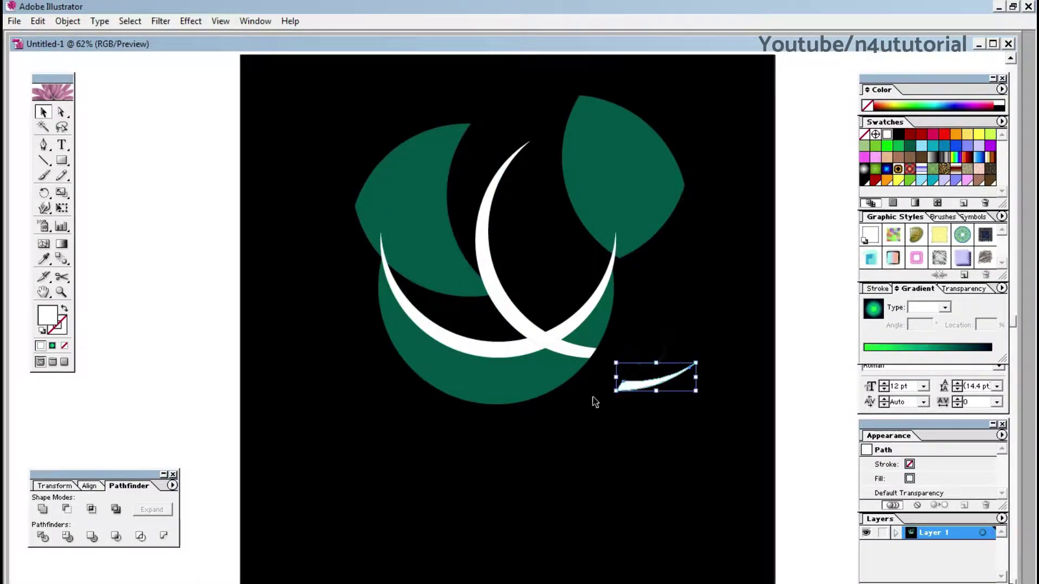
pyautogui.hotkey('ctrl', 'z')
pyautogui.hotkey('ctrl', 'z')
pyautogui.hotkey('ctrl', 'z')
pyautogui.click(577, 433)
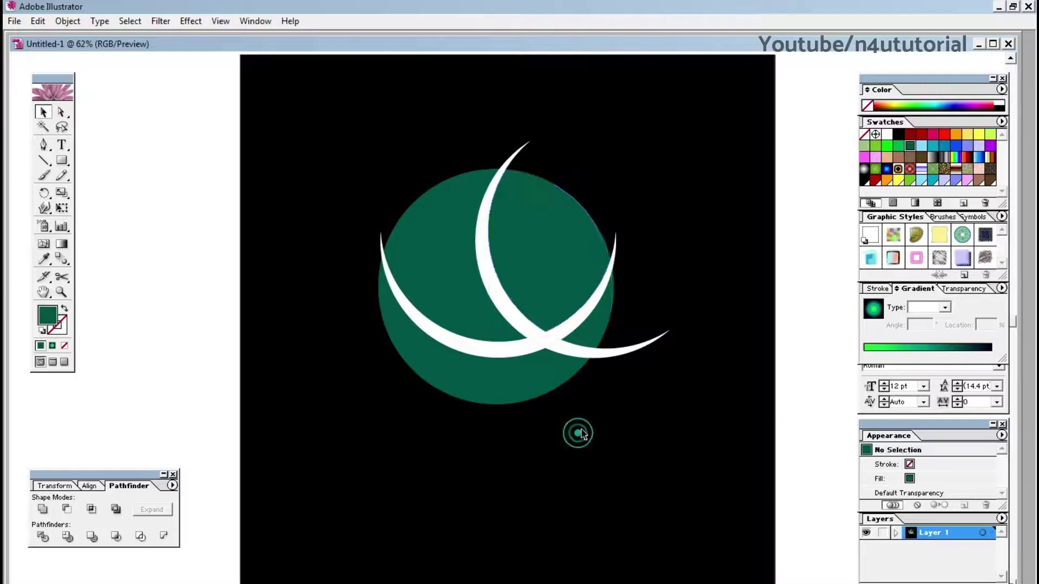
# Step: Delete the white tail pieces and right-edge sliver outside the circle
pyautogui.click(664, 341)
pyautogui.press('Delete')
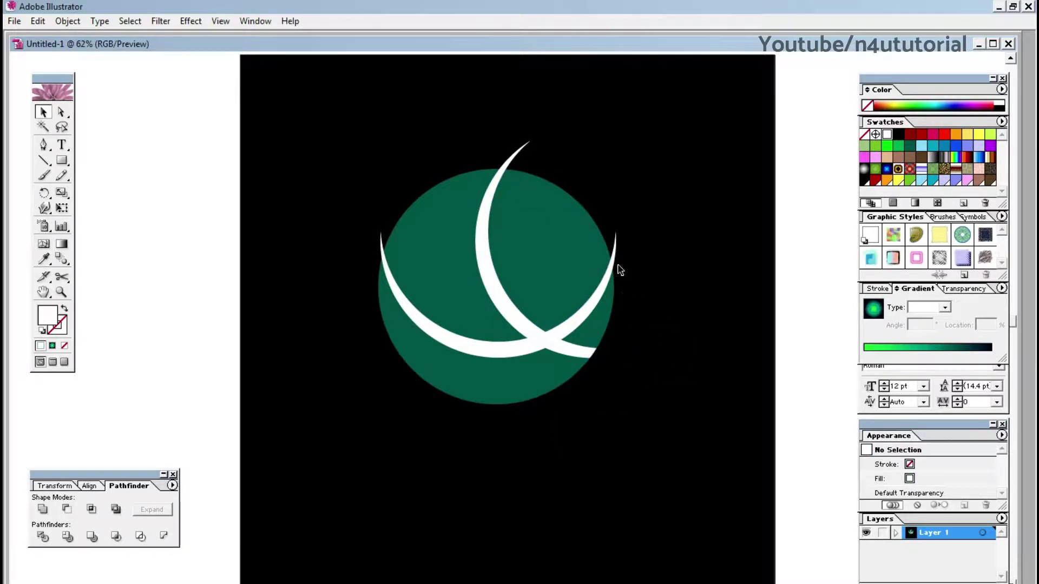
pyautogui.click(617, 247)
pyautogui.press('Delete')
pyautogui.click(522, 150)
pyautogui.press('Delete')
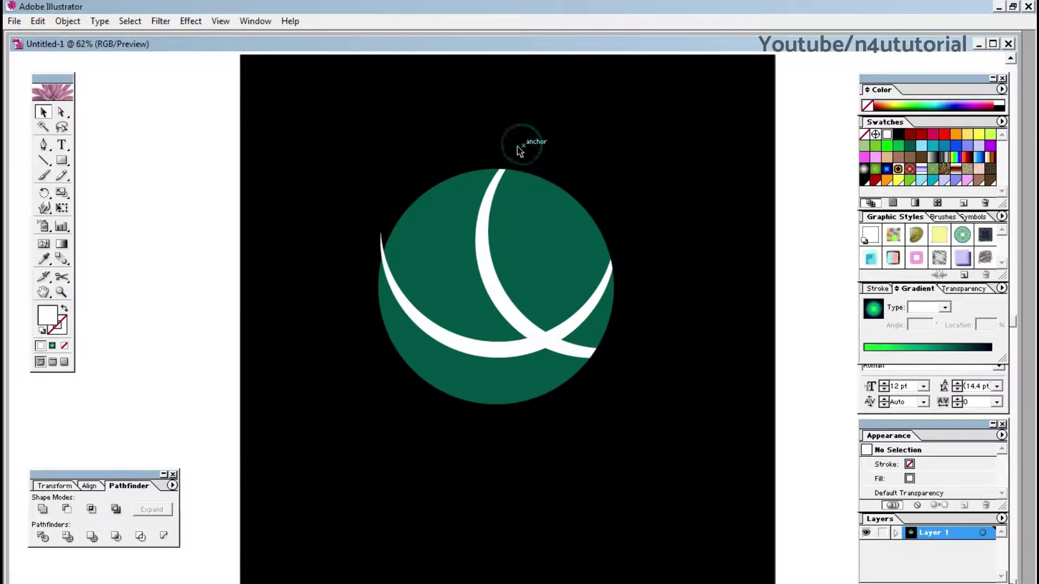
pyautogui.click(383, 239)
pyautogui.press('Delete')
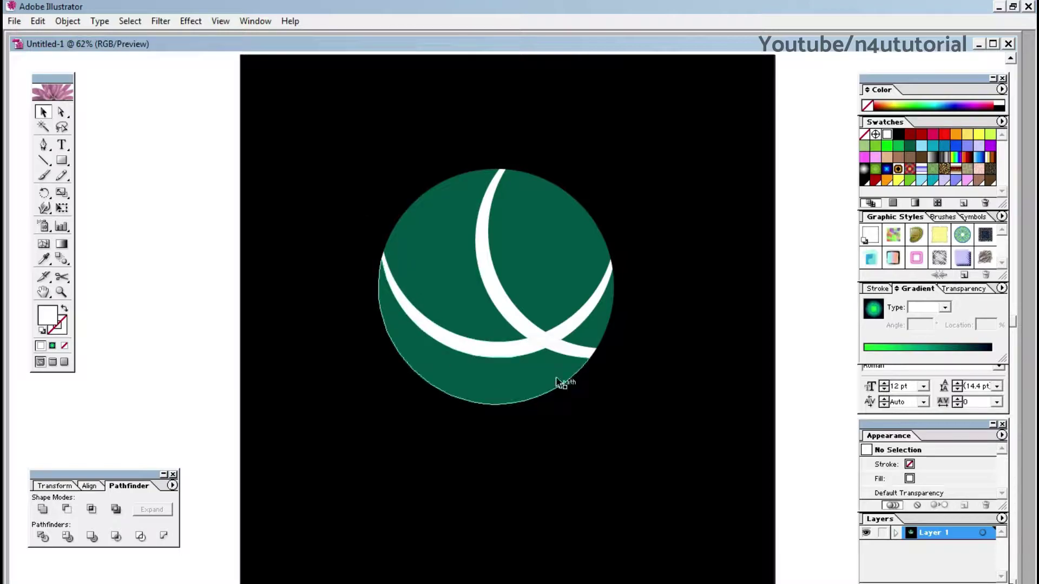
# Step: Delete the remaining white crescent segments inside the circle
pyautogui.click(538, 333)
pyautogui.press('Delete')
pyautogui.click(564, 330)
pyautogui.press('Delete')
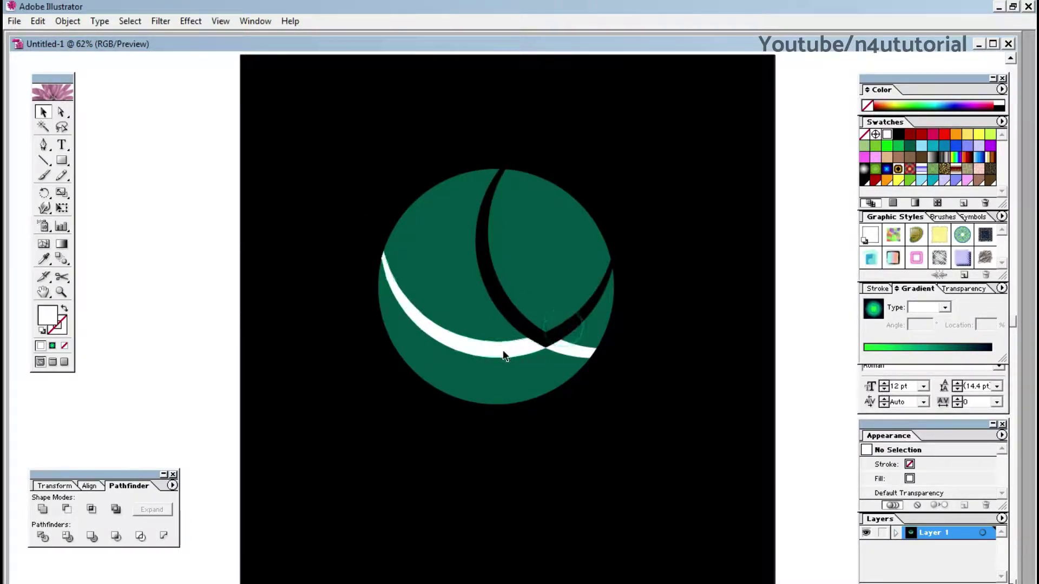
pyautogui.click(520, 349)
pyautogui.press('Delete')
pyautogui.click(571, 350)
pyautogui.press('Delete')
pyautogui.click(681, 355)
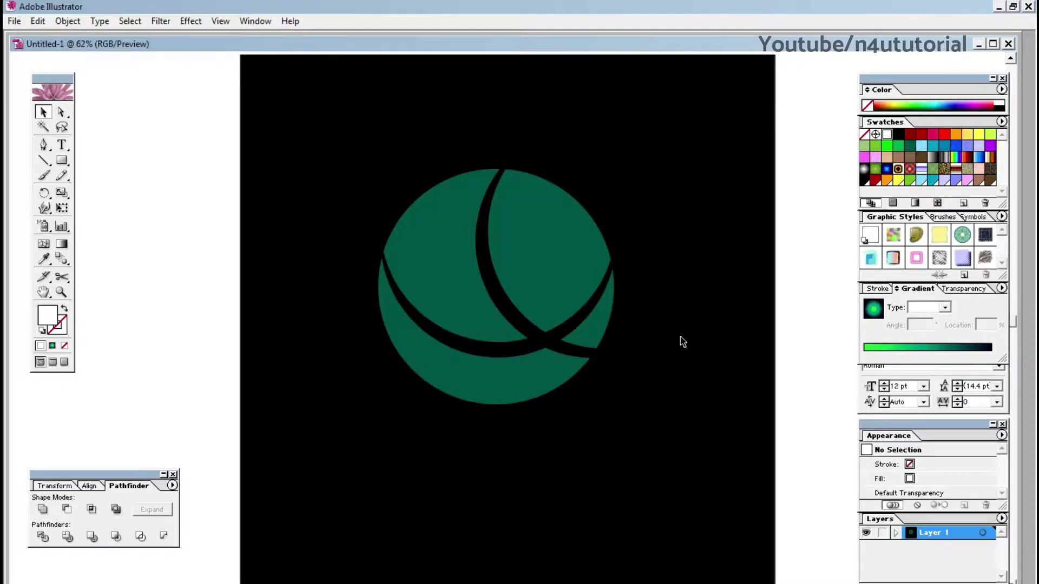
# Step: Pull the split pieces away from the circle, then undo the moves
pyautogui.moveTo(576, 311); pyautogui.dragTo(638, 254)
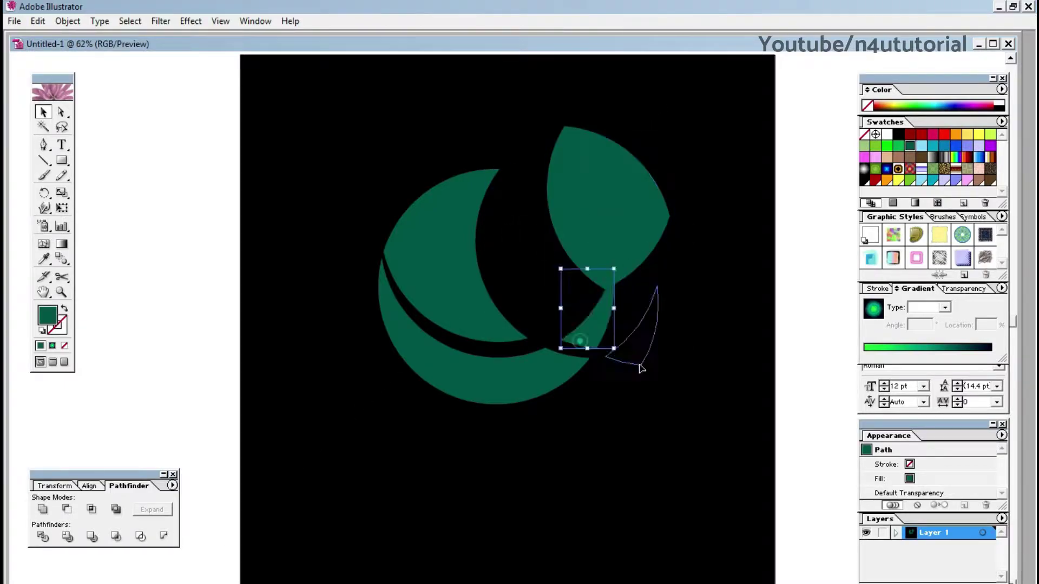
pyautogui.moveTo(582, 338); pyautogui.dragTo(642, 364)
pyautogui.moveTo(477, 390); pyautogui.dragTo(458, 419)
pyautogui.moveTo(445, 274); pyautogui.dragTo(425, 217)
pyautogui.hotkey('ctrl', 'z')
pyautogui.hotkey('ctrl', 'z')
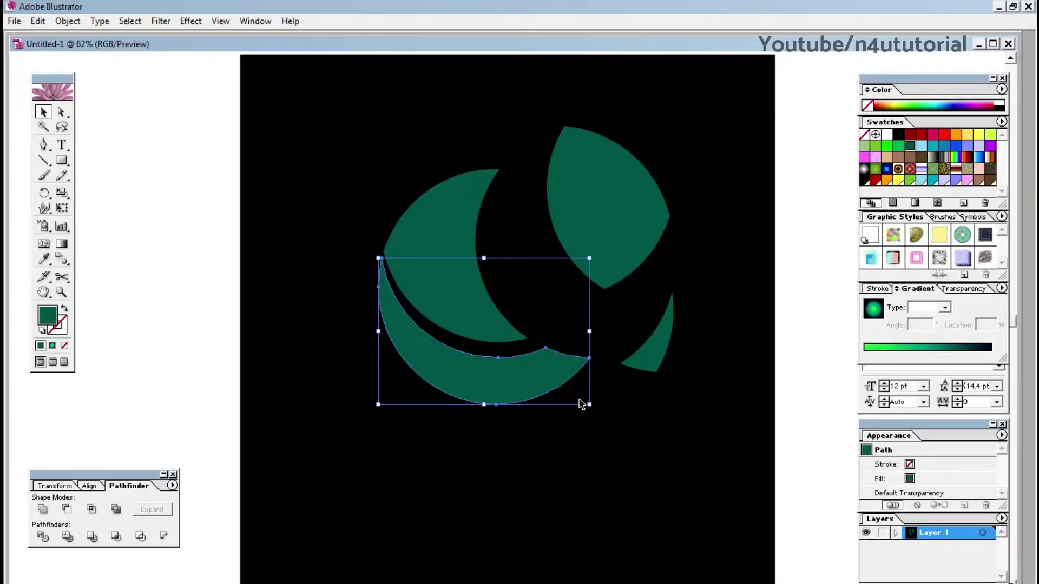
pyautogui.hotkey('ctrl', 'z')
pyautogui.hotkey('ctrl', 'z')
pyautogui.click(595, 397)
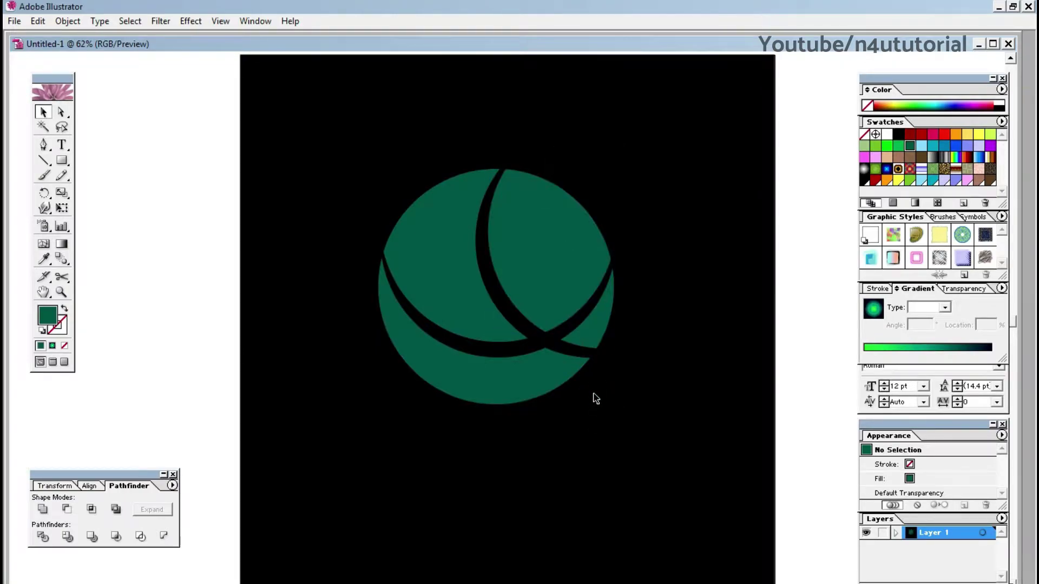
# Step: Hide the black background rectangle in the Layers panel
pyautogui.click(599, 397)
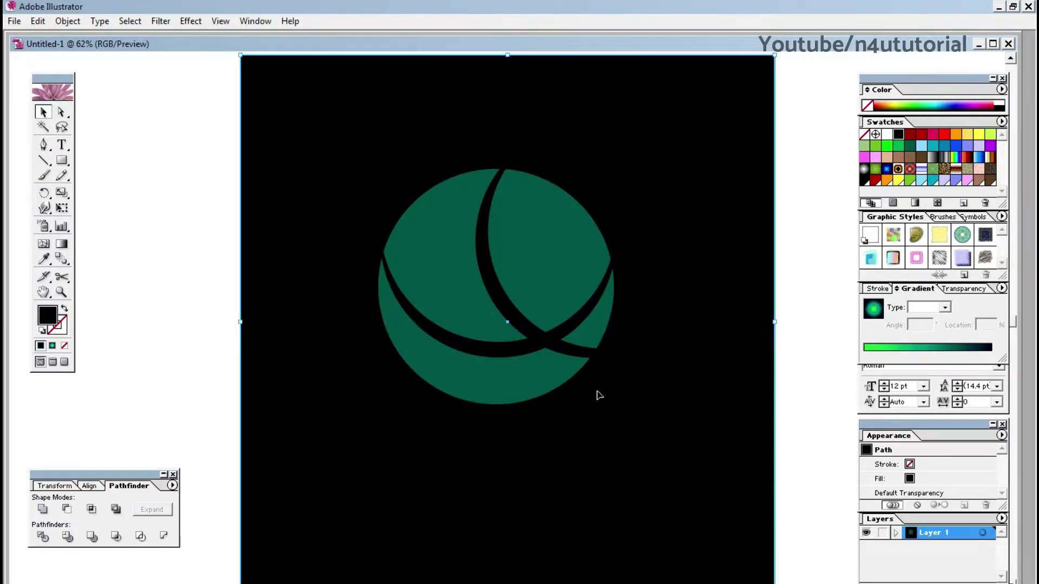
pyautogui.click(193, 317)
pyautogui.click(371, 424)
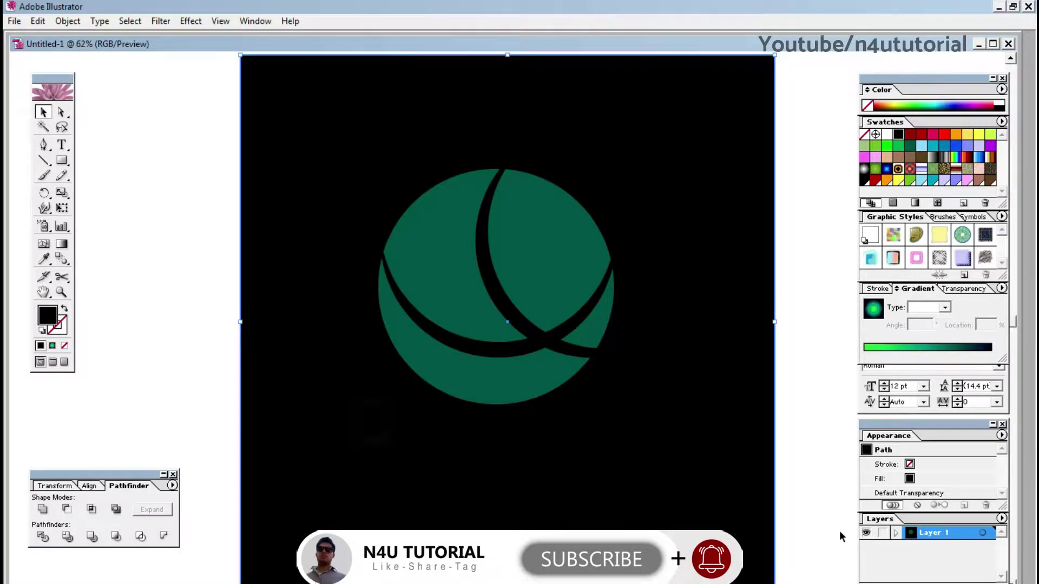
pyautogui.click(896, 533)
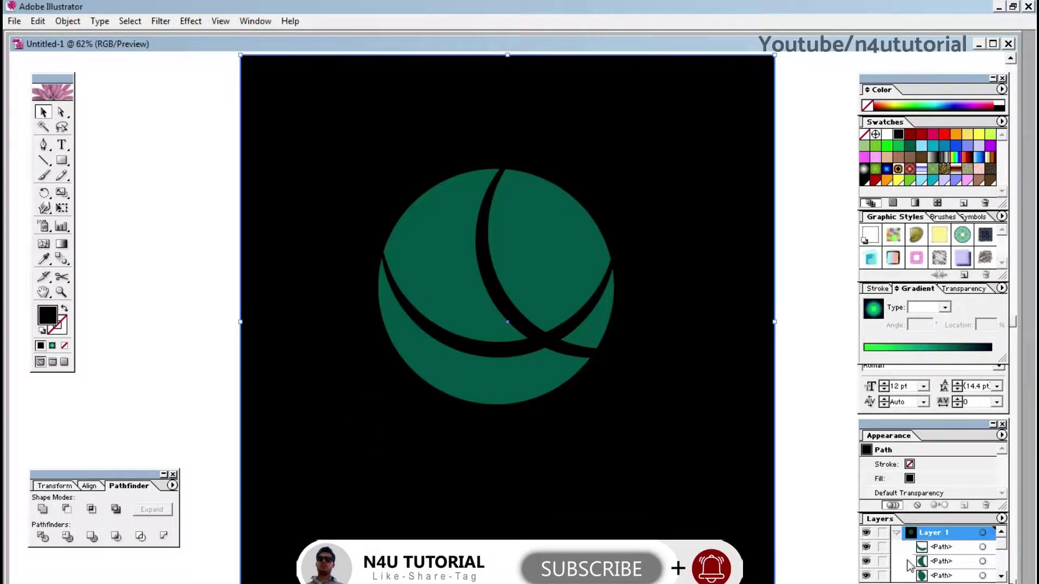
pyautogui.moveTo(1002, 553); pyautogui.dragTo(1002, 566)
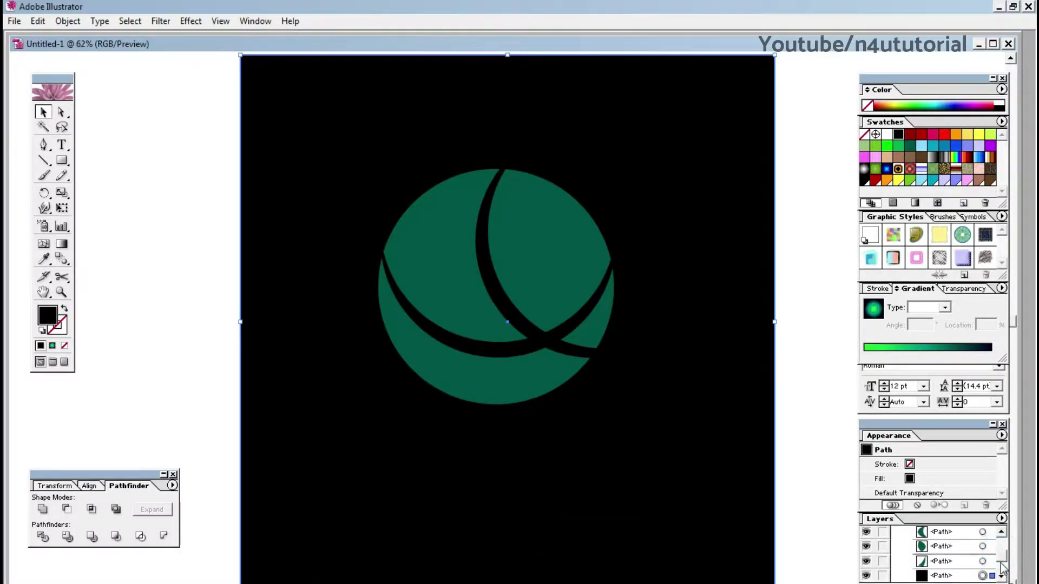
pyautogui.click(866, 576)
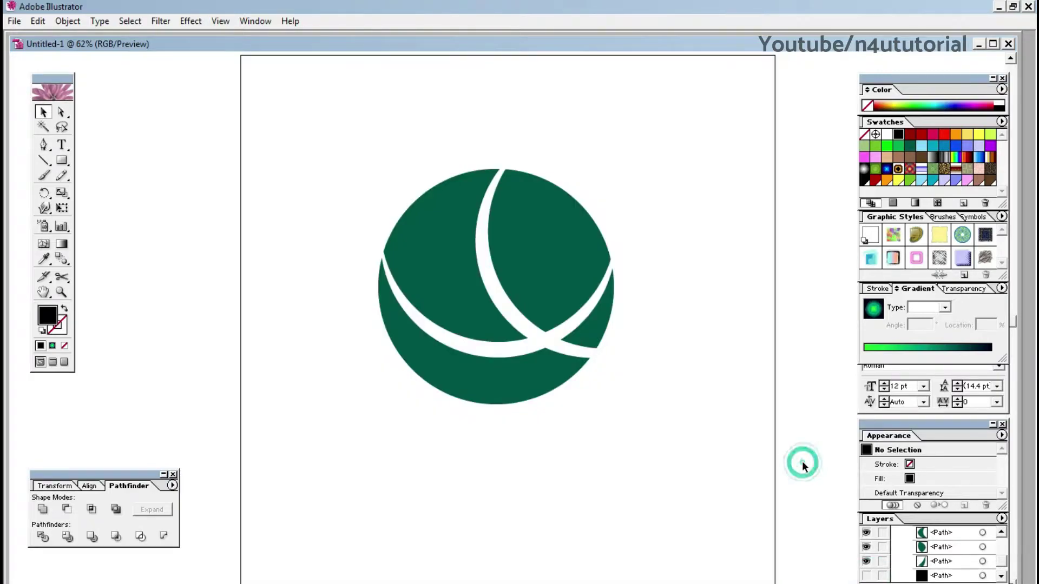
# Step: Select the logo pieces and browse the Object menu without running a command
pyautogui.moveTo(363, 166); pyautogui.dragTo(635, 412)
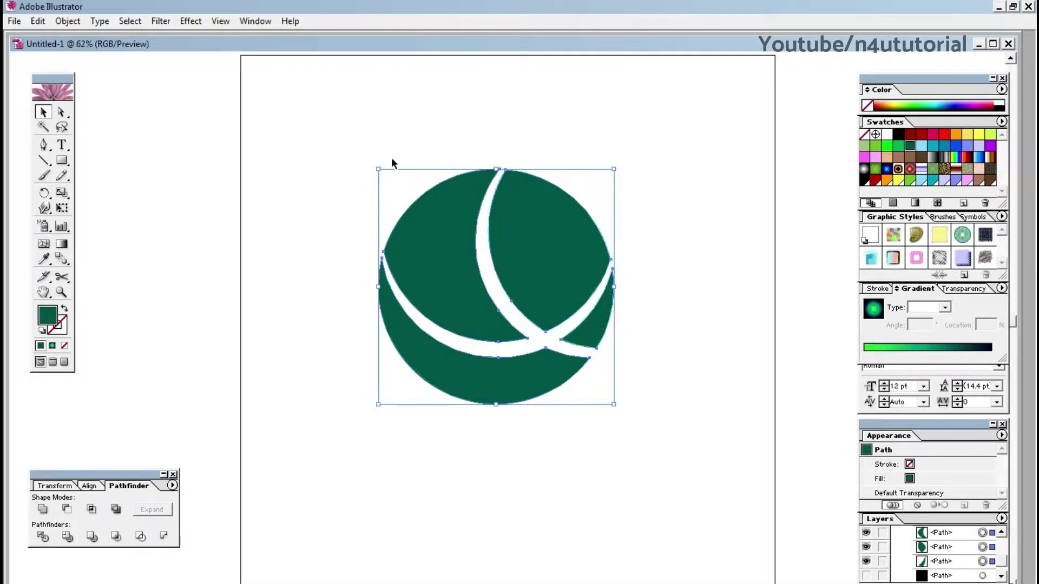
pyautogui.click(67, 22)
pyautogui.press('Escape')
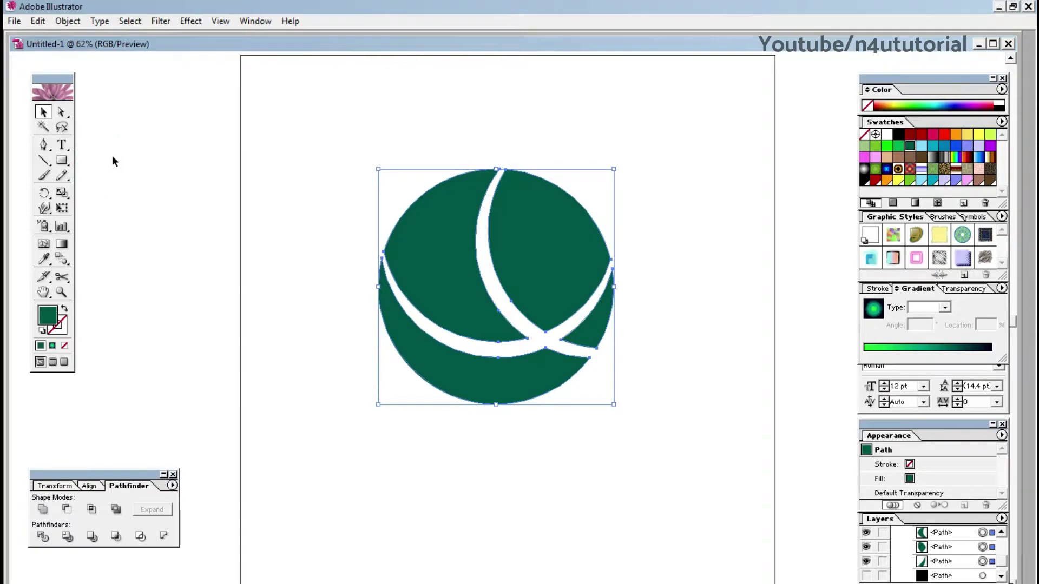
pyautogui.click(67, 21)
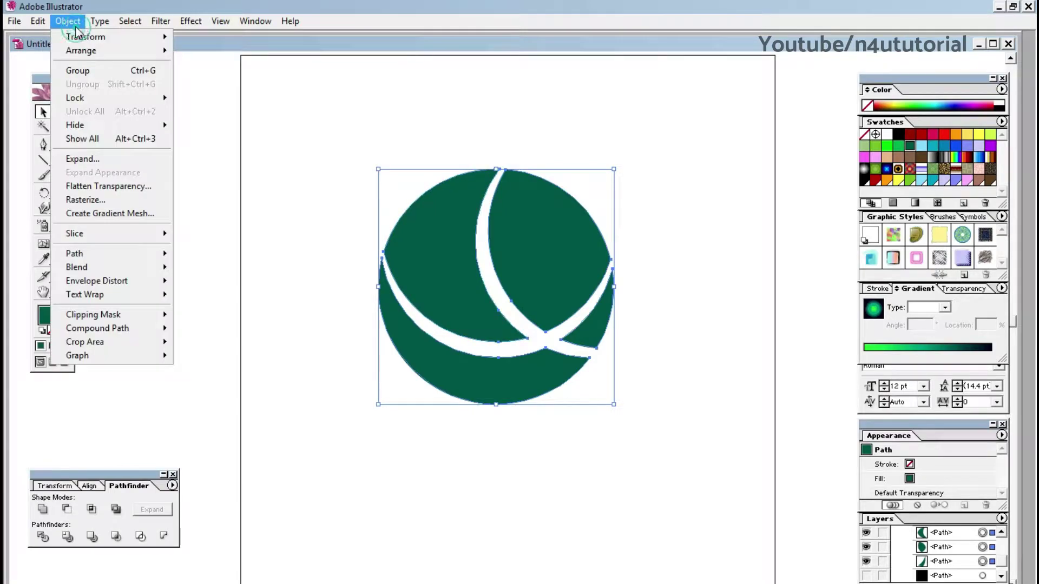
pyautogui.click(303, 139)
# Step: Try centre-aligning the logo pieces, then undo the scrambled result
pyautogui.moveTo(610, 167); pyautogui.dragTo(394, 205)
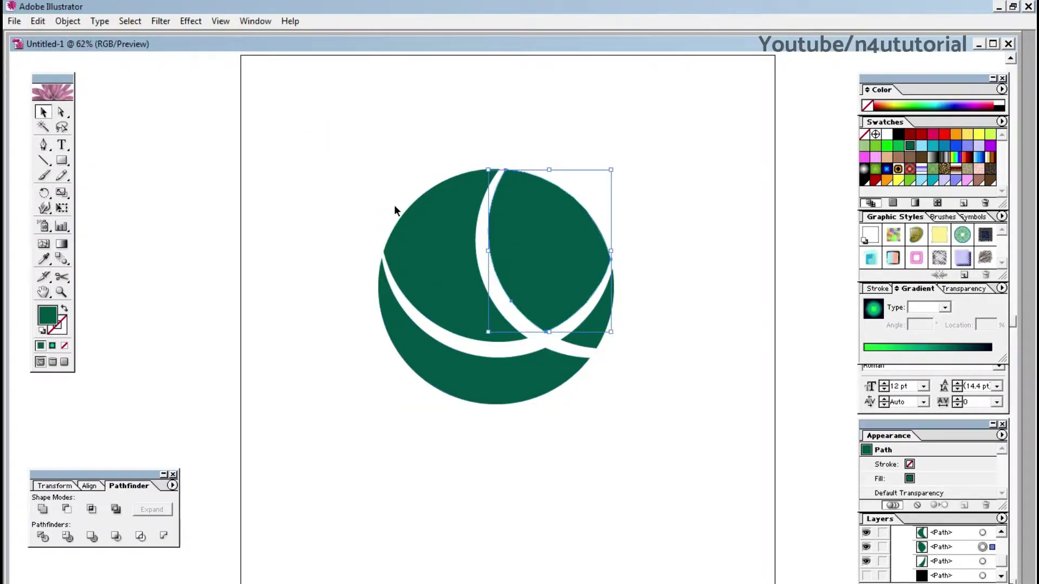
pyautogui.click(95, 485)
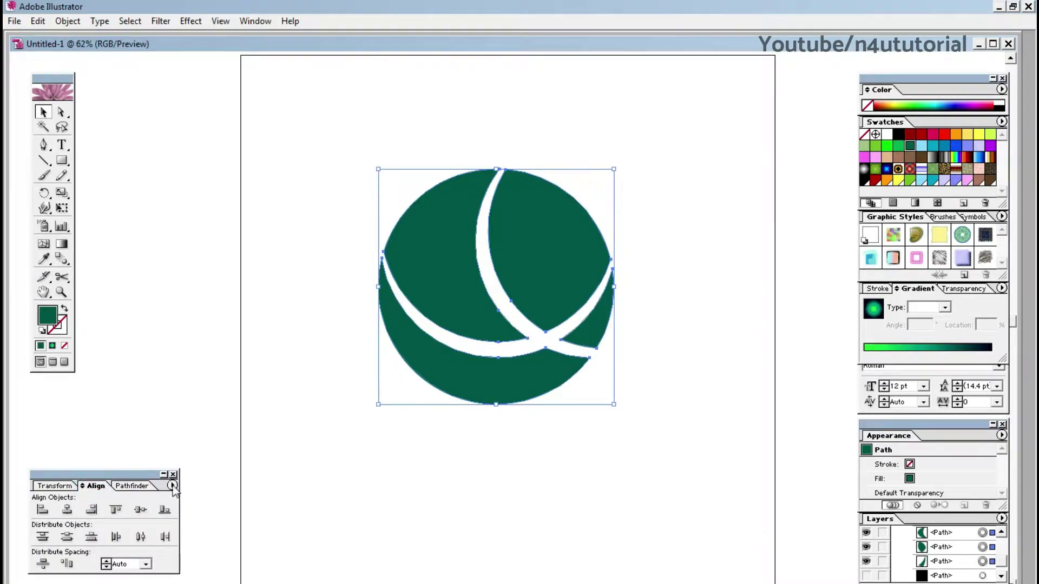
pyautogui.click(173, 486)
pyautogui.click(160, 509)
pyautogui.click(67, 509)
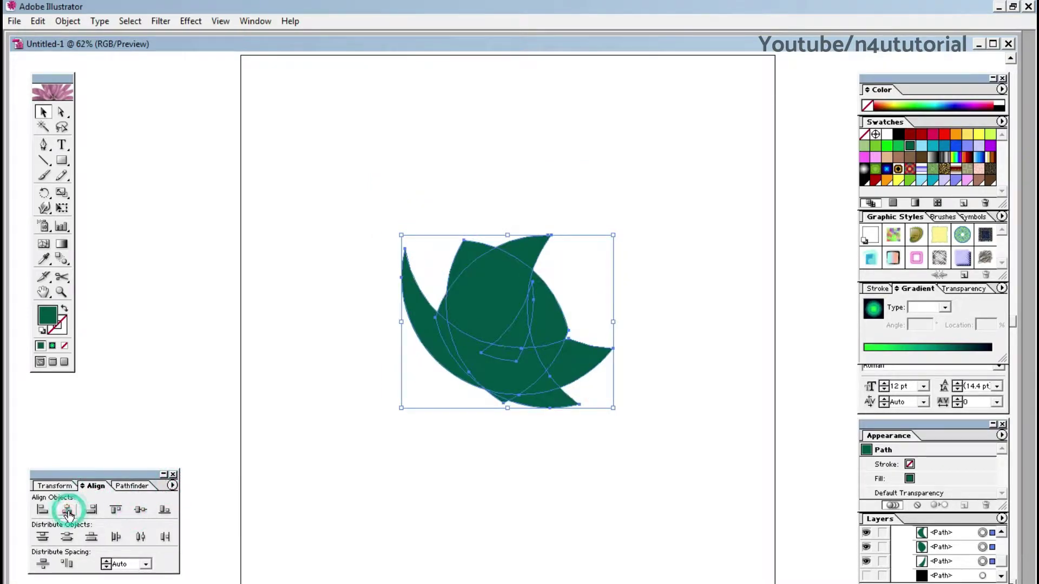
pyautogui.hotkey('ctrl', 'z')
pyautogui.hotkey('ctrl', 'z')
# Step: Group the logo pieces and centre the group on the artboard
pyautogui.rightClick(466, 296)
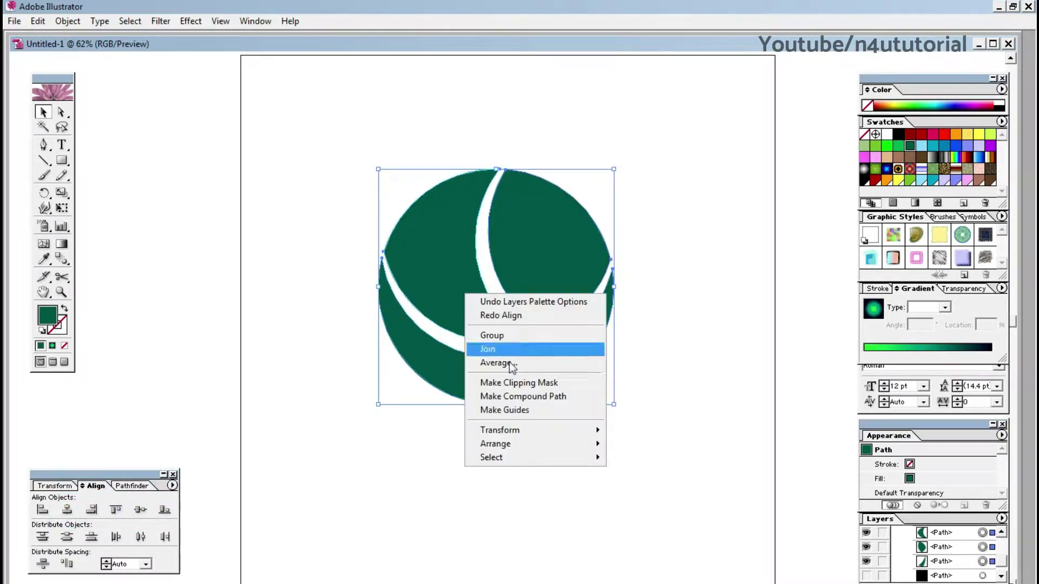
pyautogui.click(493, 336)
pyautogui.click(140, 510)
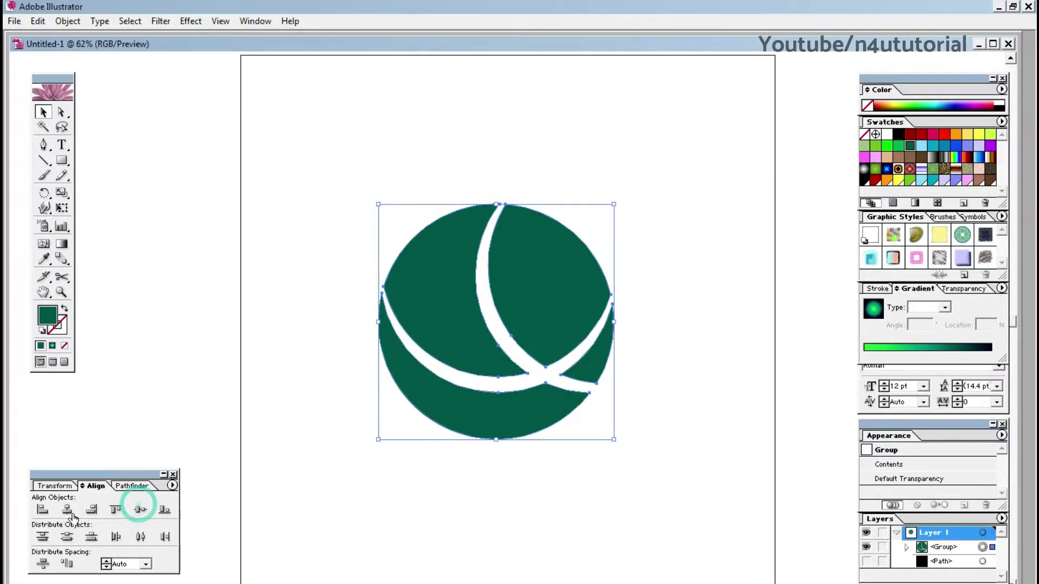
pyautogui.click(67, 509)
pyautogui.click(526, 514)
# Step: Fill the logo with the blue linear gradient swatch and unhide the black background
pyautogui.click(494, 358)
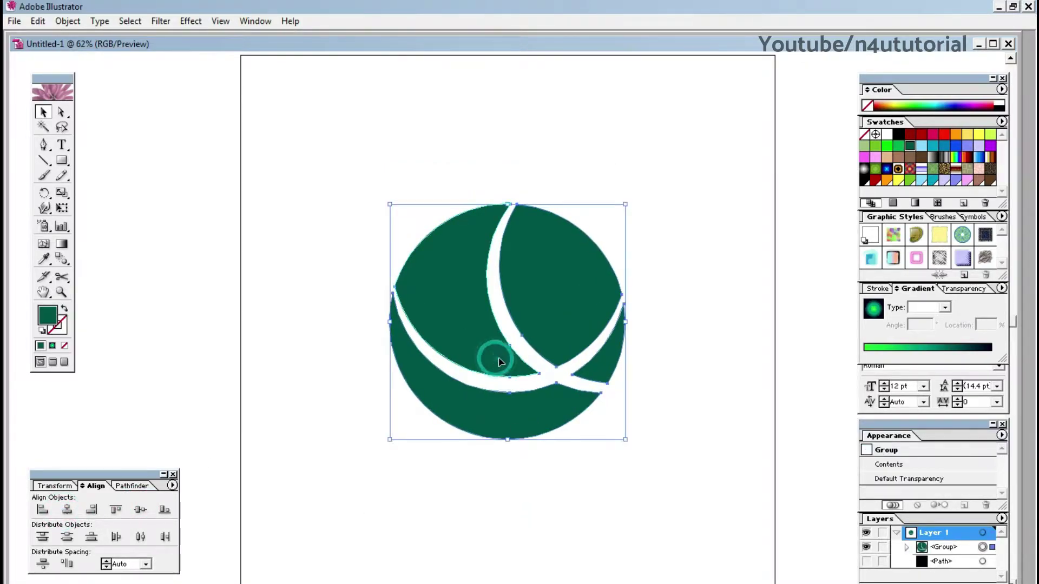
pyautogui.click(881, 309)
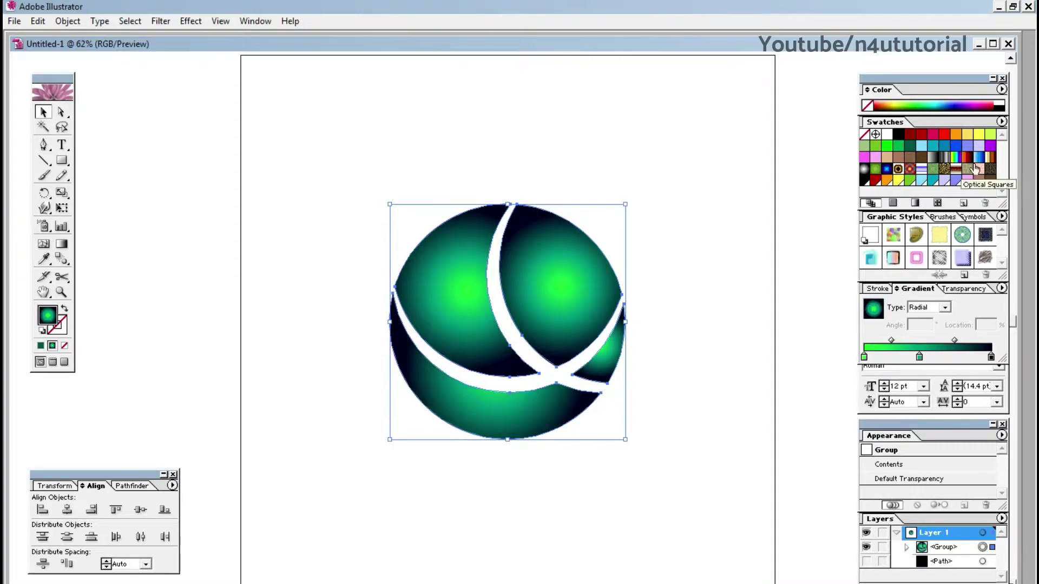
pyautogui.click(979, 157)
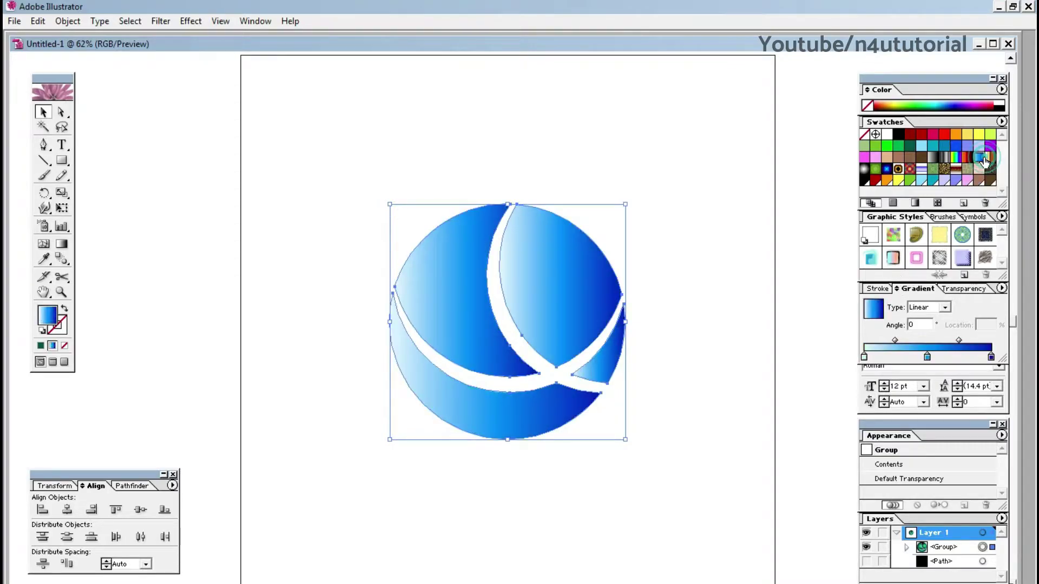
pyautogui.click(718, 210)
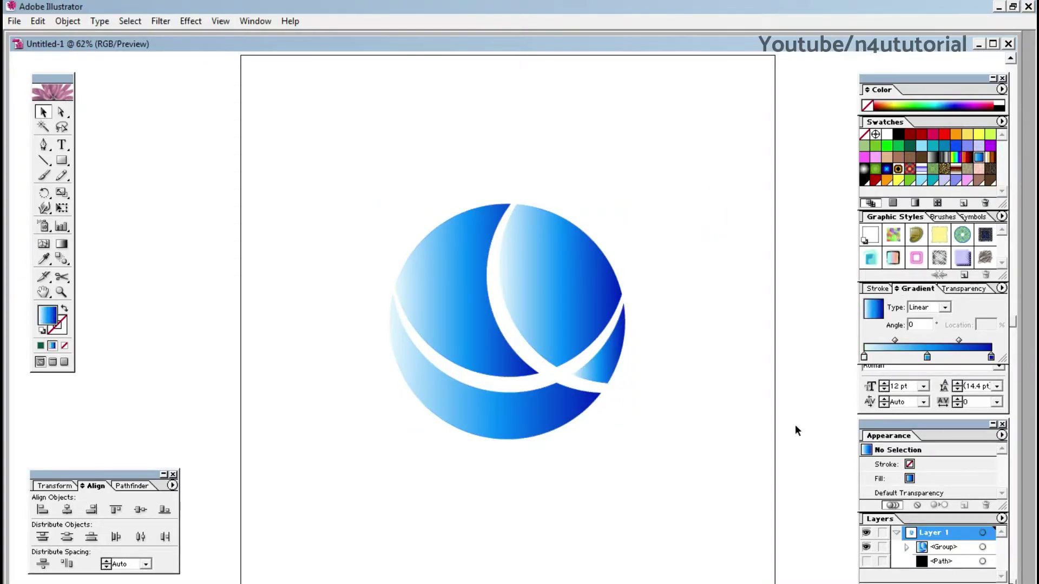
pyautogui.click(866, 561)
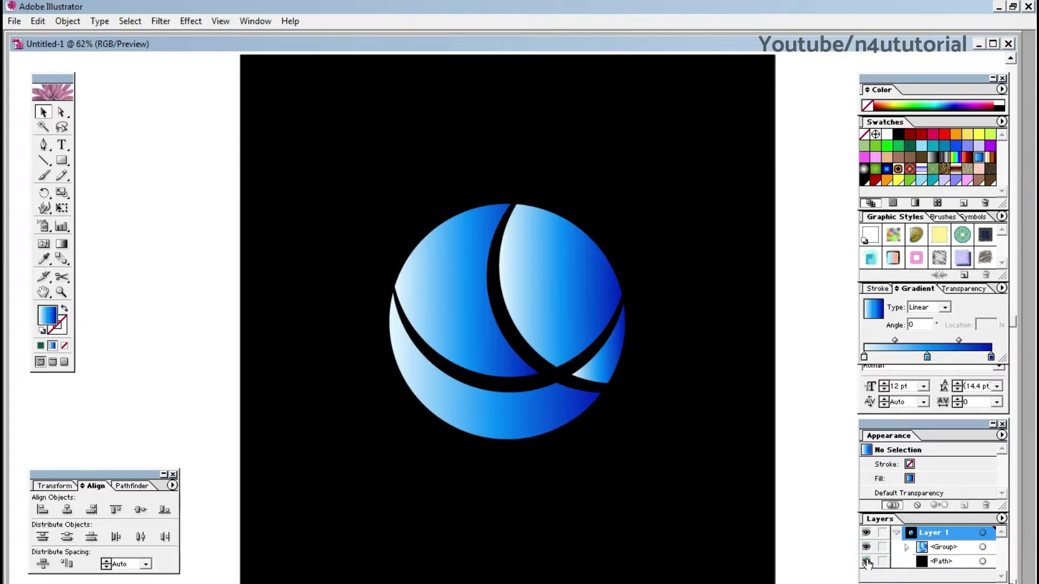
# Step: Angle the logo's gradient diagonally from upper right to lower left
pyautogui.click(571, 331)
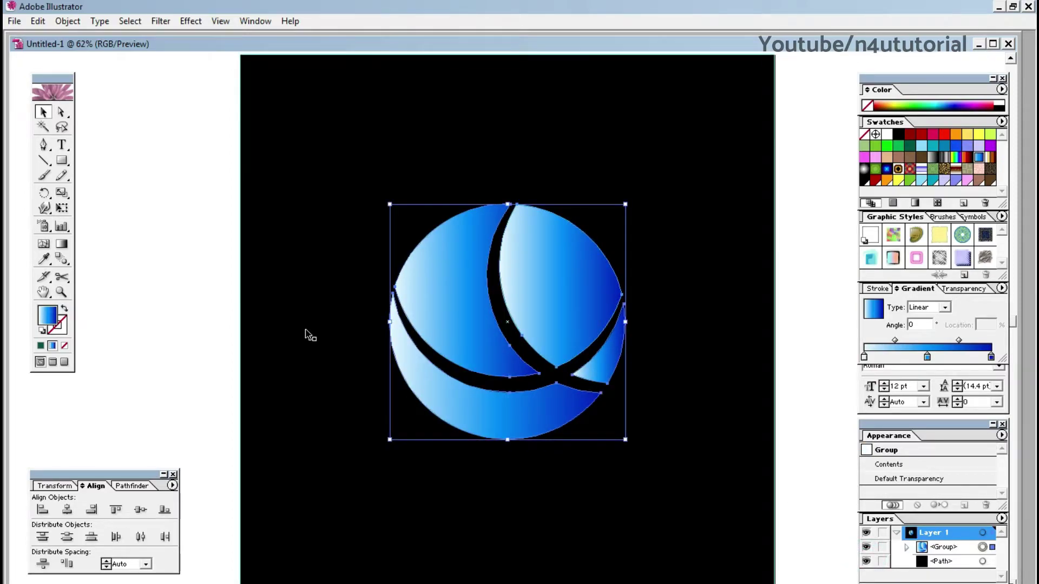
pyautogui.click(61, 244)
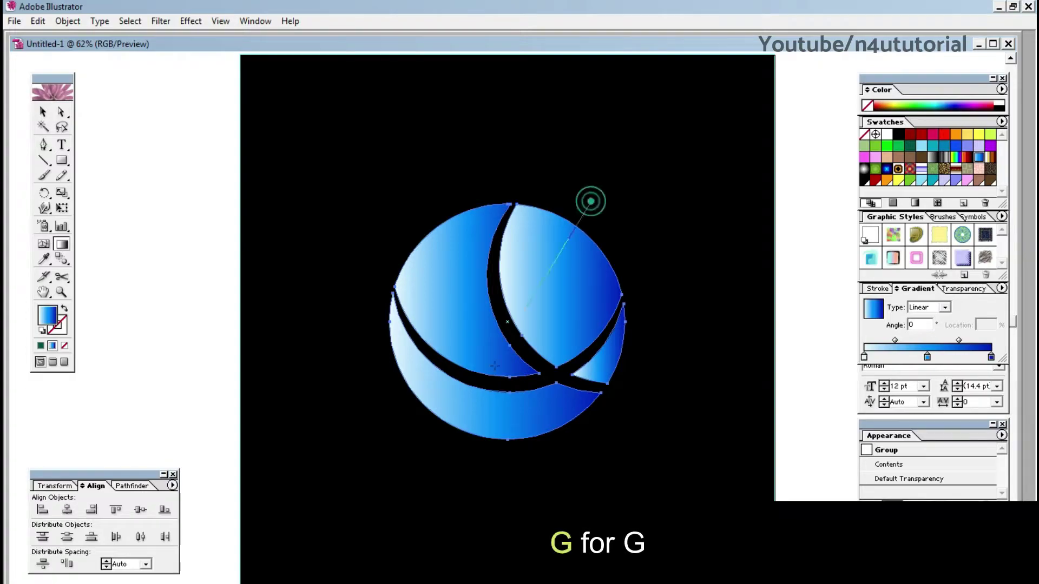
pyautogui.moveTo(591, 202); pyautogui.dragTo(449, 424)
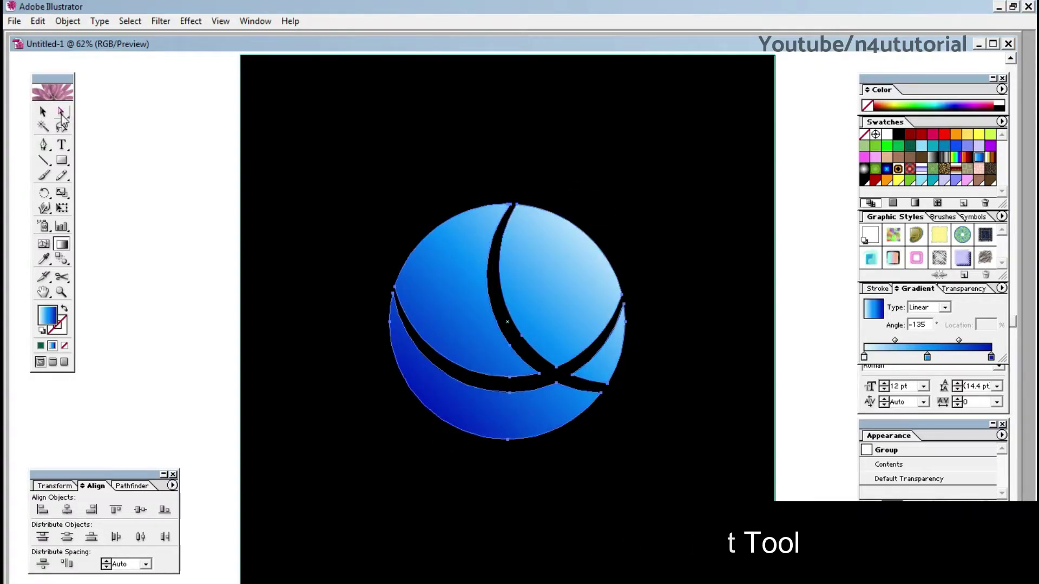
pyautogui.click(42, 111)
pyautogui.click(161, 139)
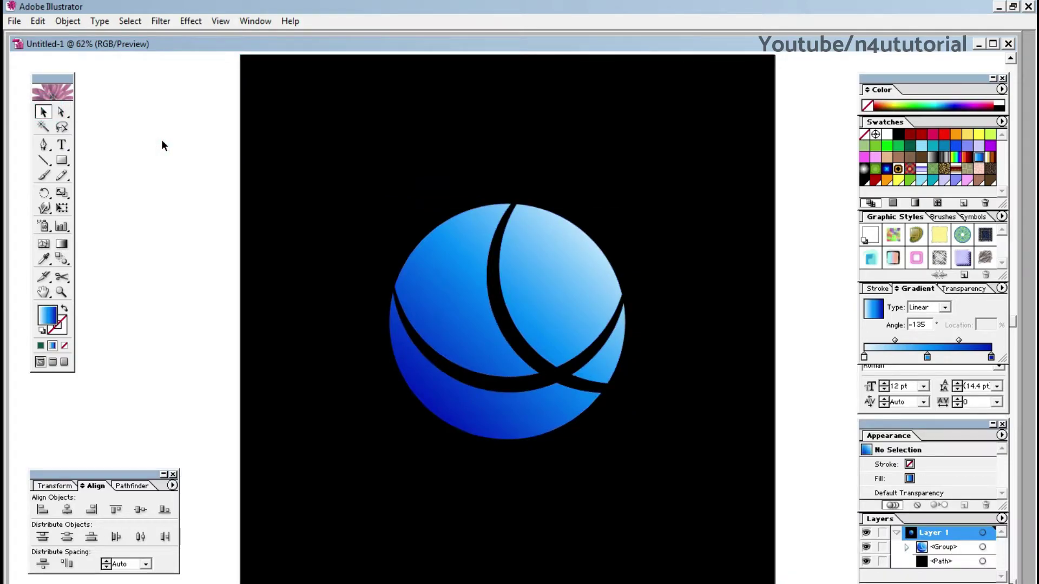
pyautogui.click(698, 208)
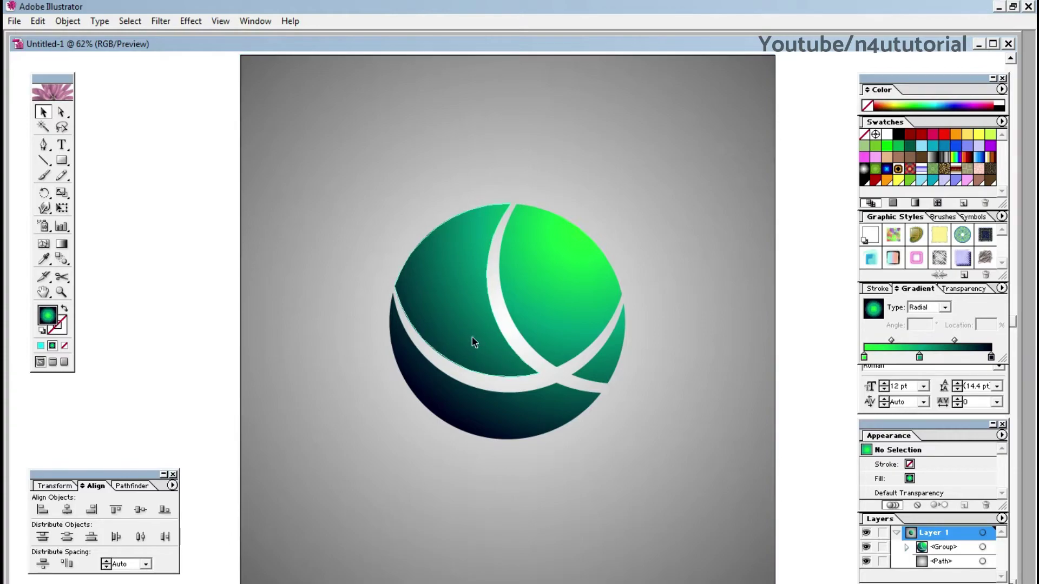
# Step: Shift the sphere's middle green gradient stop right to 47.44%
pyautogui.click(474, 343)
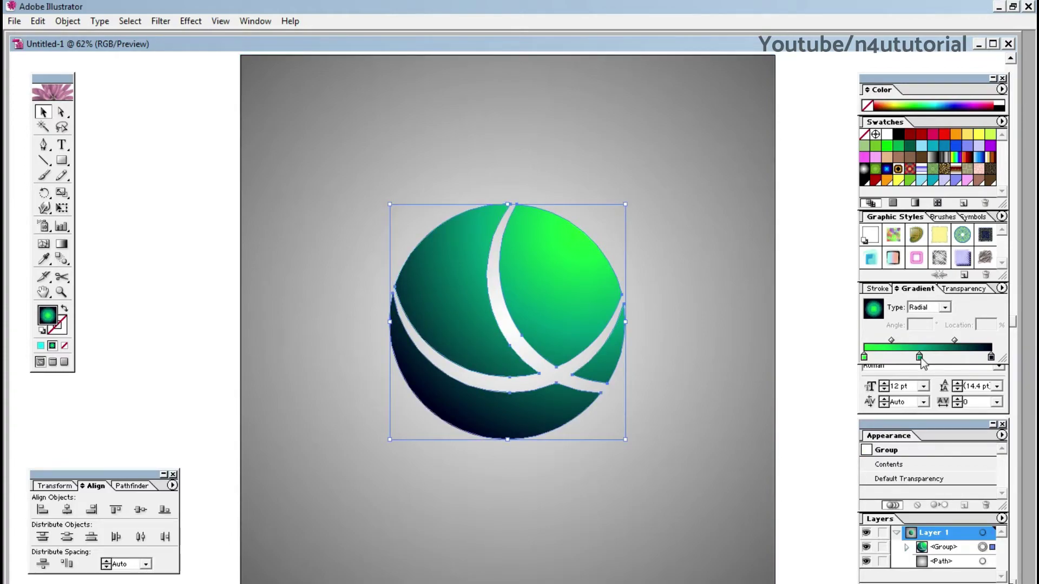
pyautogui.moveTo(918, 357)
pyautogui.mouseDown()
pyautogui.moveTo(973, 341)
pyautogui.moveTo(920, 357)
pyautogui.mouseUp()
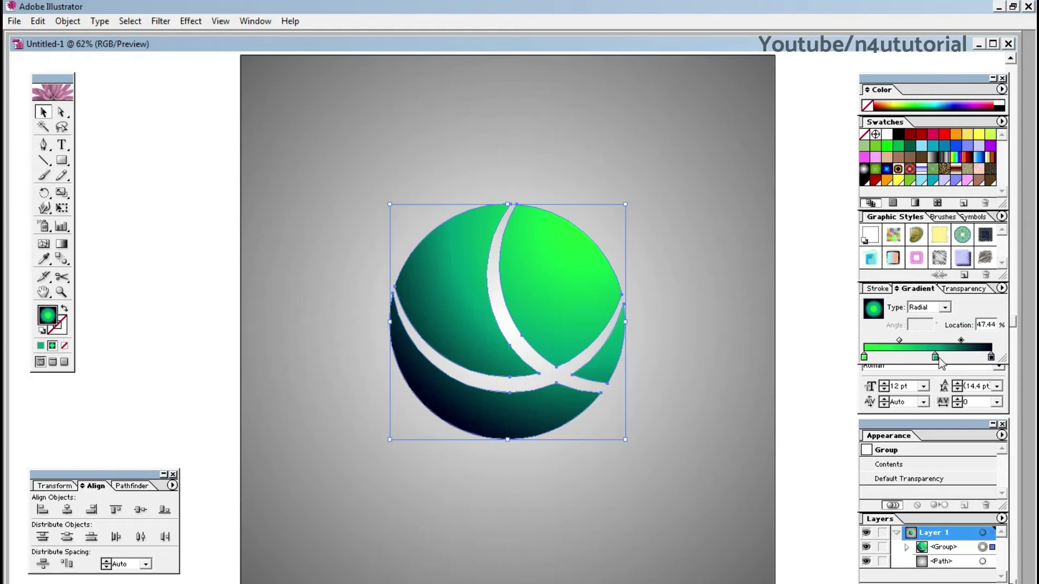